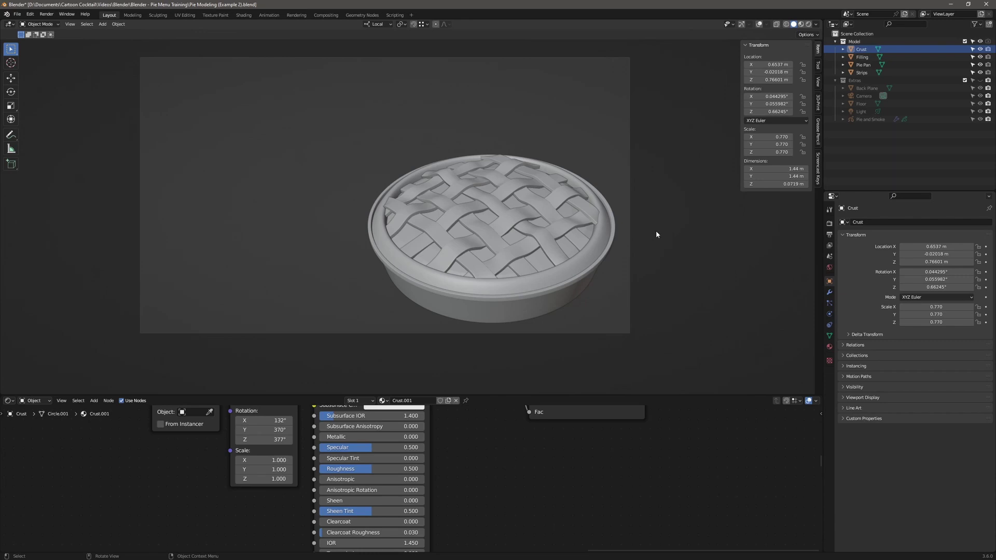
Flash the Crust and Filling visibility off and on to identify each part.
{"action": "left_click", "coordinate": [980, 49]}
{"action": "left_click", "coordinate": [980, 49]}
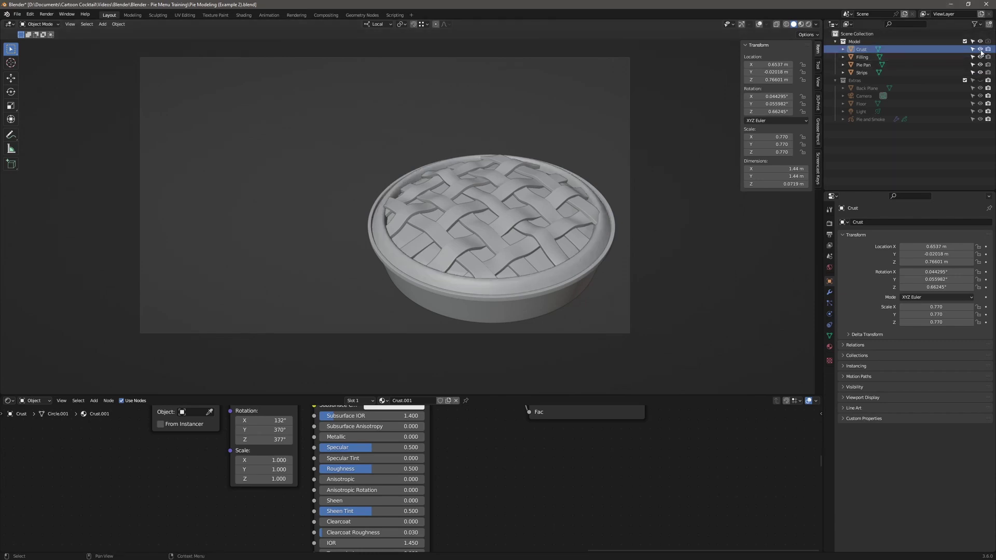
{"action": "left_click", "coordinate": [980, 49]}
{"action": "left_click", "coordinate": [980, 49]}
{"action": "left_click", "coordinate": [980, 57]}
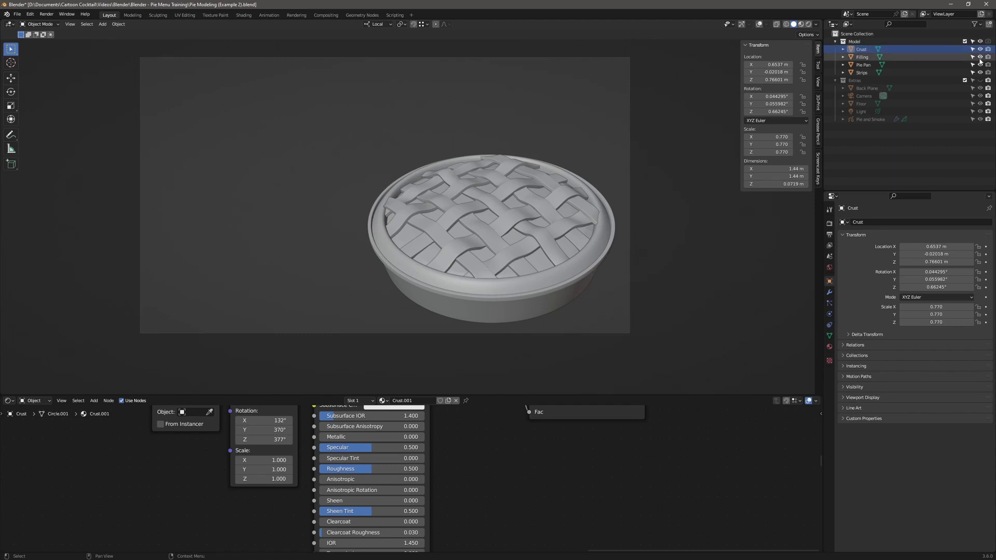
{"action": "left_click", "coordinate": [979, 57]}
{"action": "left_click", "coordinate": [979, 57]}
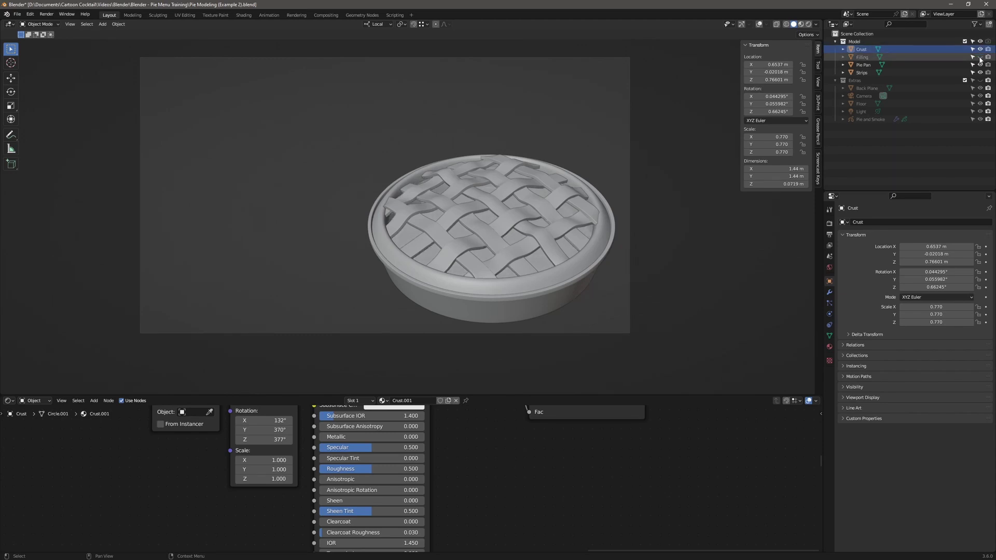
{"action": "left_click", "coordinate": [980, 57]}
{"action": "left_click", "coordinate": [980, 57]}
{"action": "left_click", "coordinate": [979, 57]}
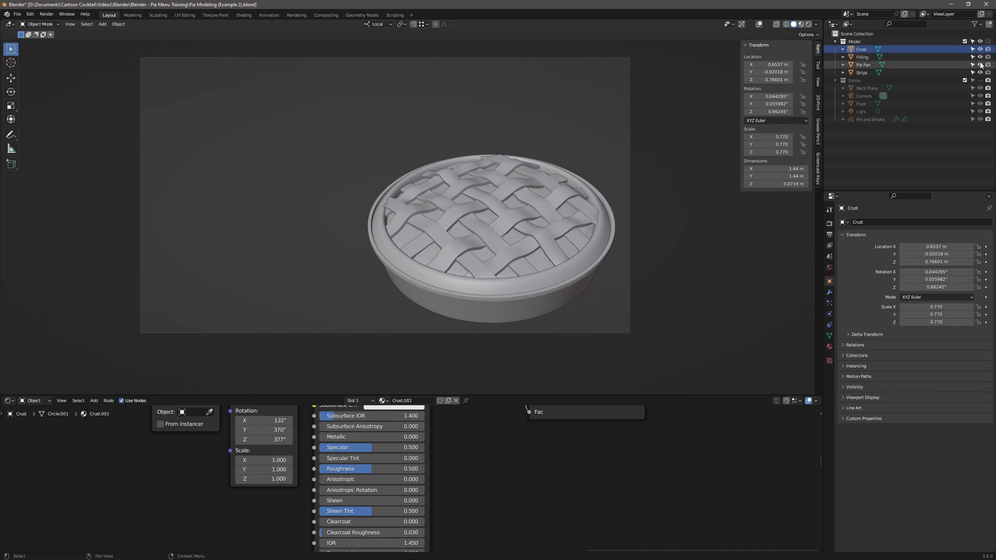
Flash the Pie Pan and Strips visibility, then enlarge the shader editor upward.
{"action": "left_click", "coordinate": [980, 65]}
{"action": "left_click", "coordinate": [980, 65]}
{"action": "left_click", "coordinate": [981, 65]}
{"action": "left_click", "coordinate": [980, 65]}
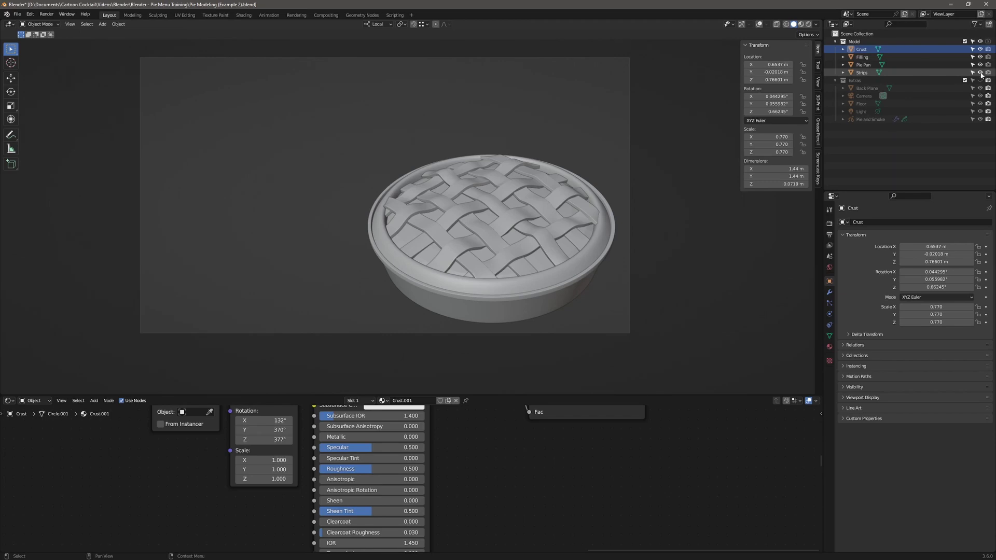
{"action": "left_click", "coordinate": [980, 72]}
{"action": "left_click", "coordinate": [980, 72]}
{"action": "left_click", "coordinate": [980, 73]}
{"action": "left_click", "coordinate": [980, 72]}
{"action": "left_click", "coordinate": [980, 73]}
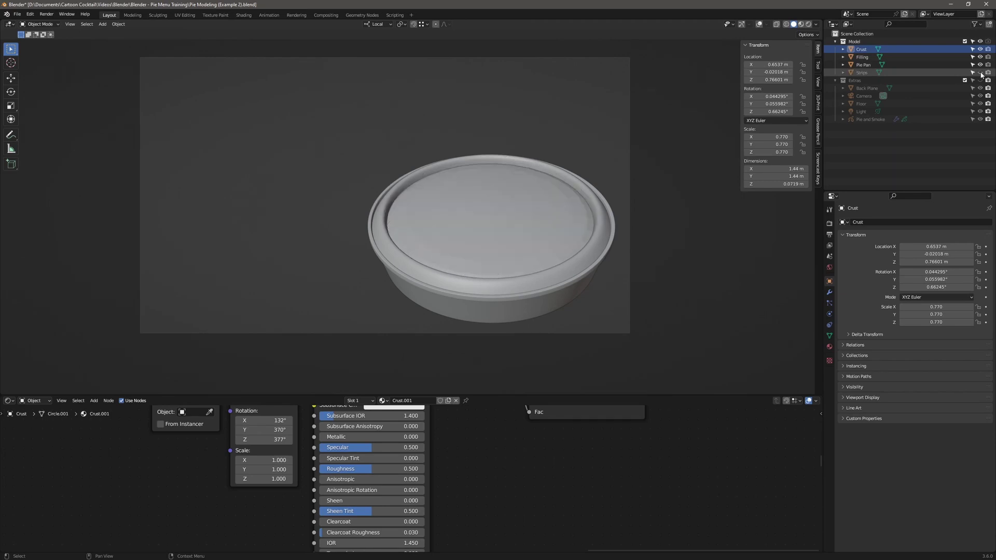
{"action": "left_click", "coordinate": [980, 57]}
{"action": "left_click", "coordinate": [980, 57]}
{"action": "left_click", "coordinate": [980, 57]}
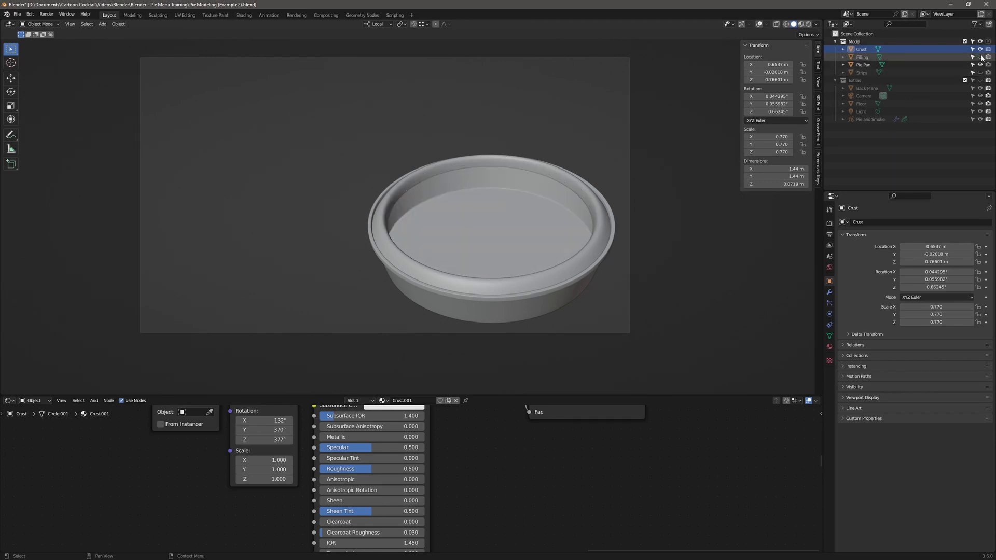
{"action": "left_click", "coordinate": [980, 57]}
{"action": "left_click", "coordinate": [980, 72]}
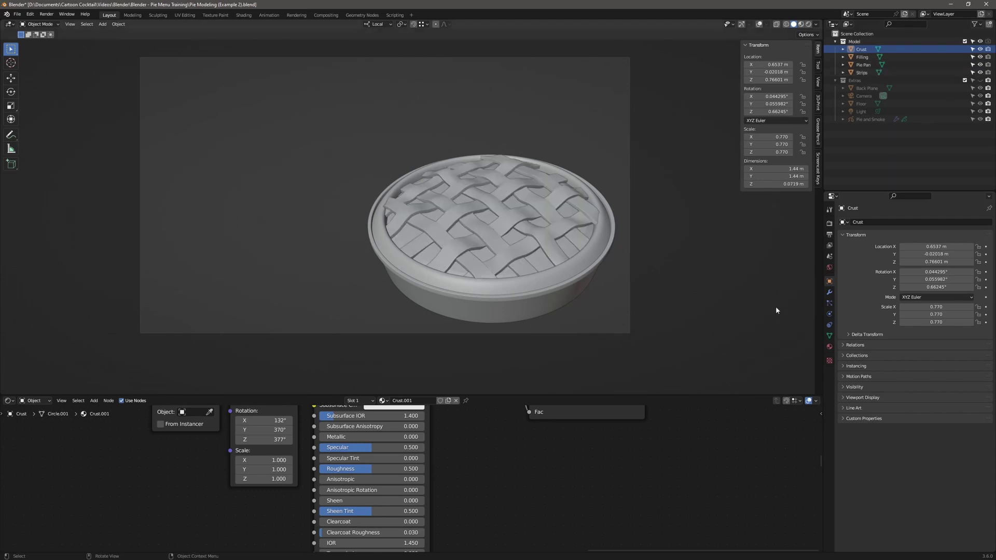
{"action": "left_click_drag", "start_coordinate": [708, 393], "coordinate": [717, 181]}
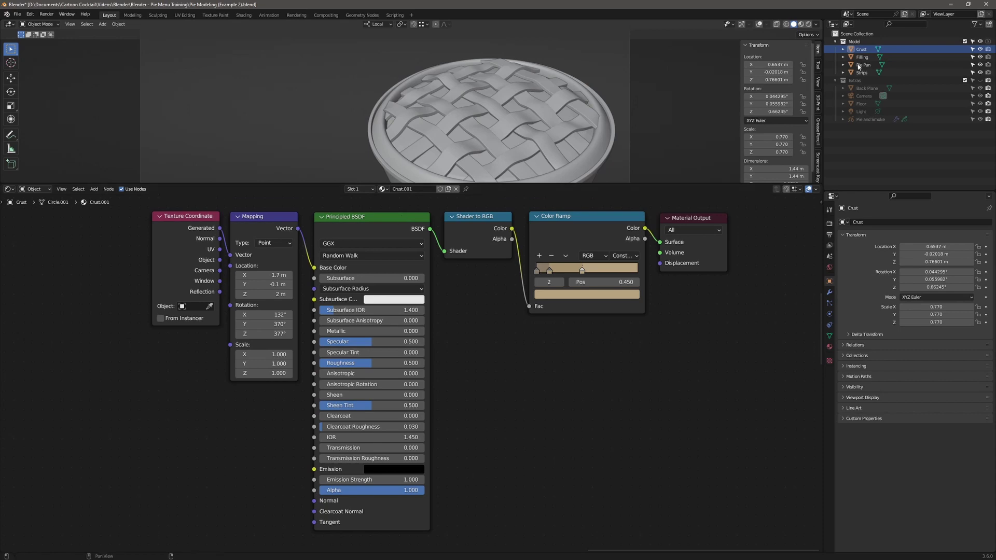
Hide the filling, pie pan and lattice strips and view the crust in Material Preview.
{"action": "left_click", "coordinate": [980, 57]}
{"action": "left_click", "coordinate": [980, 65]}
{"action": "left_click", "coordinate": [980, 72]}
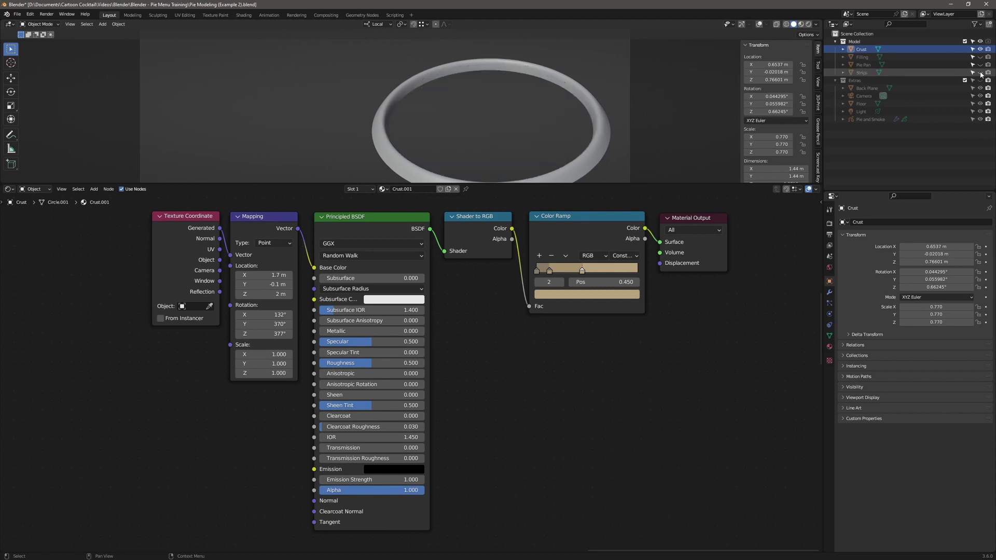
{"action": "left_click_drag", "start_coordinate": [768, 183], "coordinate": [767, 214]}
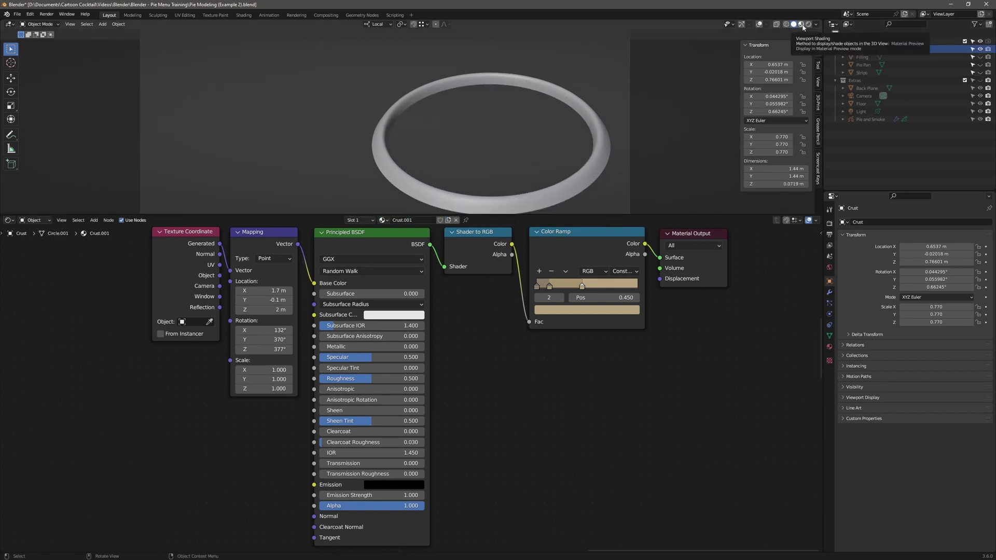
{"action": "left_click", "coordinate": [802, 25]}
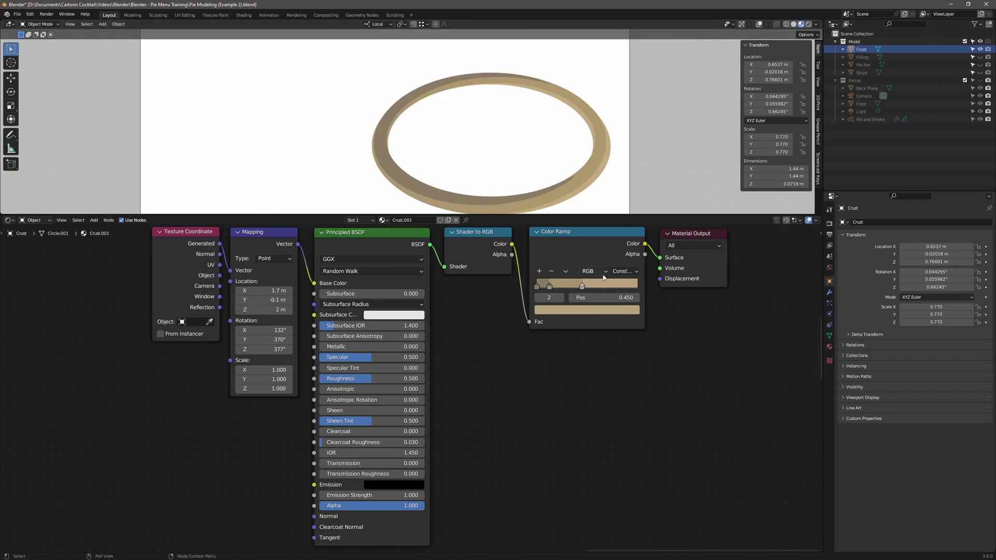
Try Linear on the crust Color Ramp, return to Constant, and shift the third stop.
{"action": "left_click", "coordinate": [641, 280]}
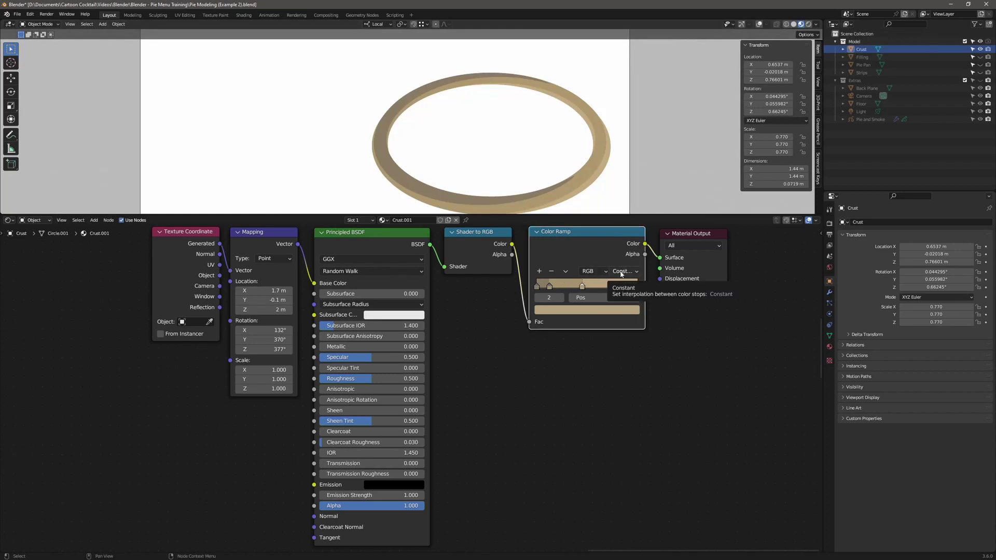
{"action": "left_click", "coordinate": [620, 273]}
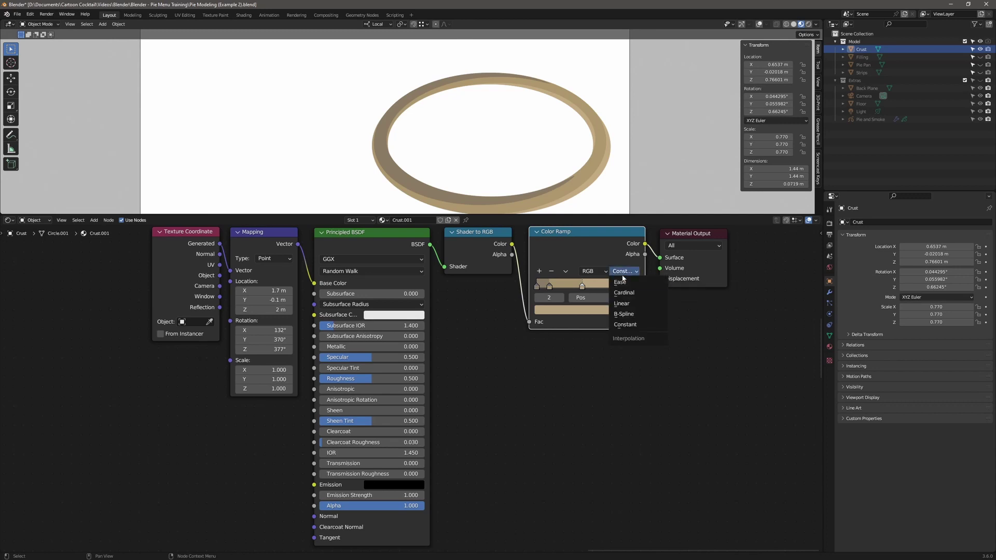
{"action": "left_click", "coordinate": [632, 306]}
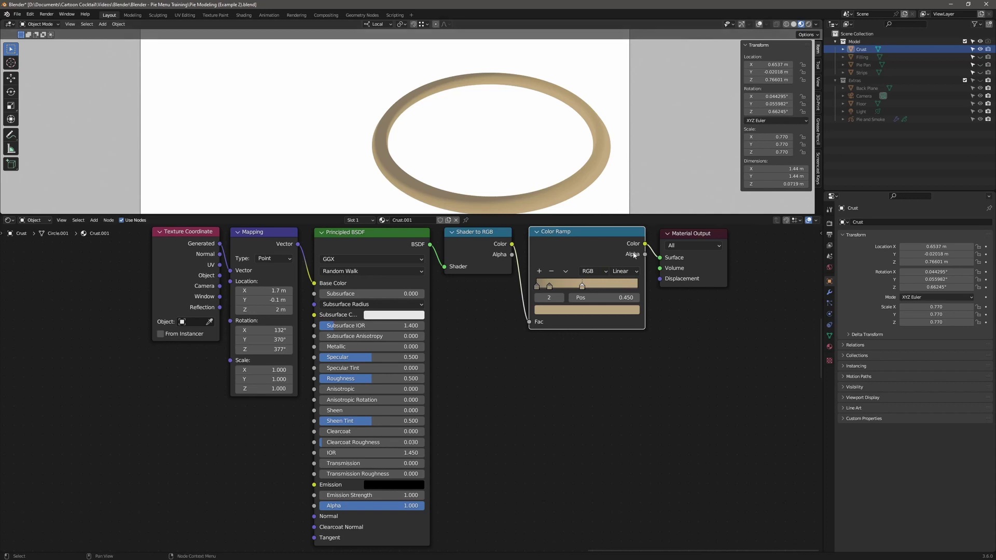
{"action": "left_click", "coordinate": [625, 271]}
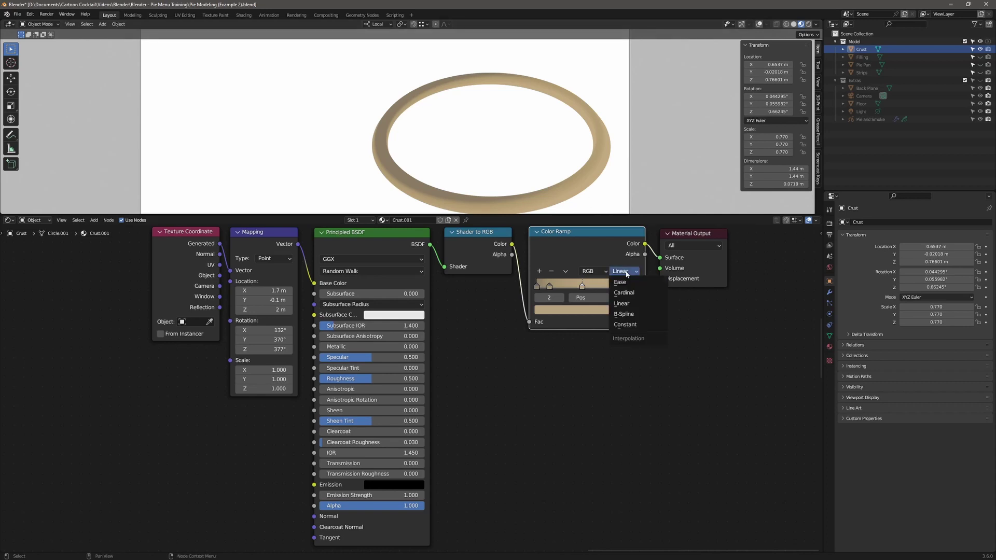
{"action": "left_click", "coordinate": [634, 325]}
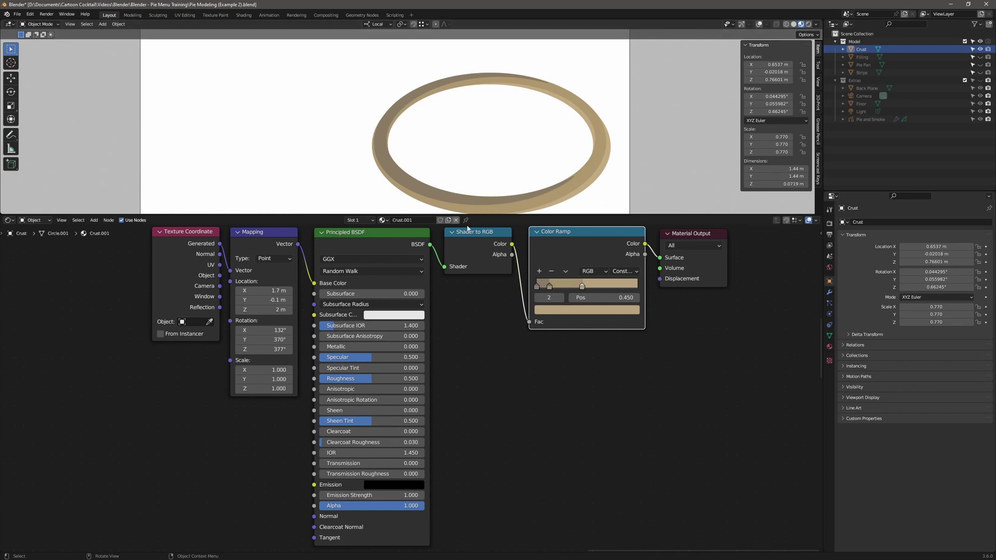
{"action": "left_click_drag", "start_coordinate": [583, 290], "coordinate": [555, 290]}
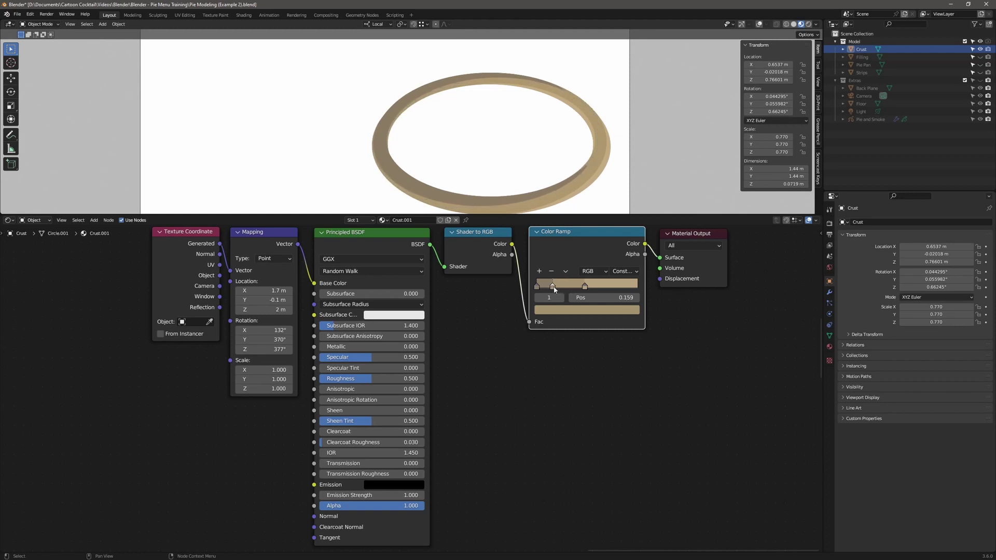
Make the filling, pie pan and lattice strips visible again.
{"action": "left_click", "coordinate": [671, 241]}
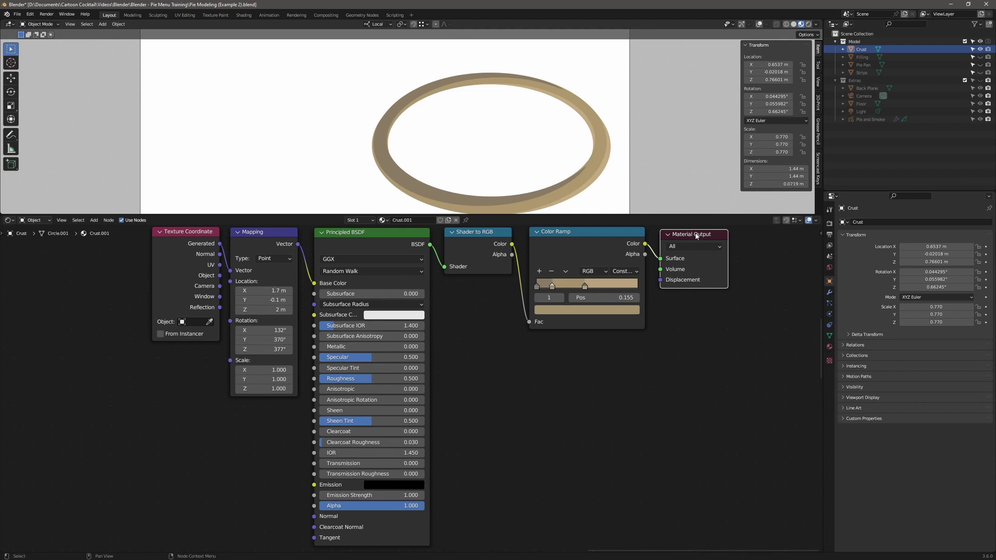
{"action": "left_click", "coordinate": [979, 57]}
{"action": "left_click_drag", "start_coordinate": [979, 65], "coordinate": [980, 73]}
{"action": "left_click_drag", "start_coordinate": [599, 214], "coordinate": [599, 272]}
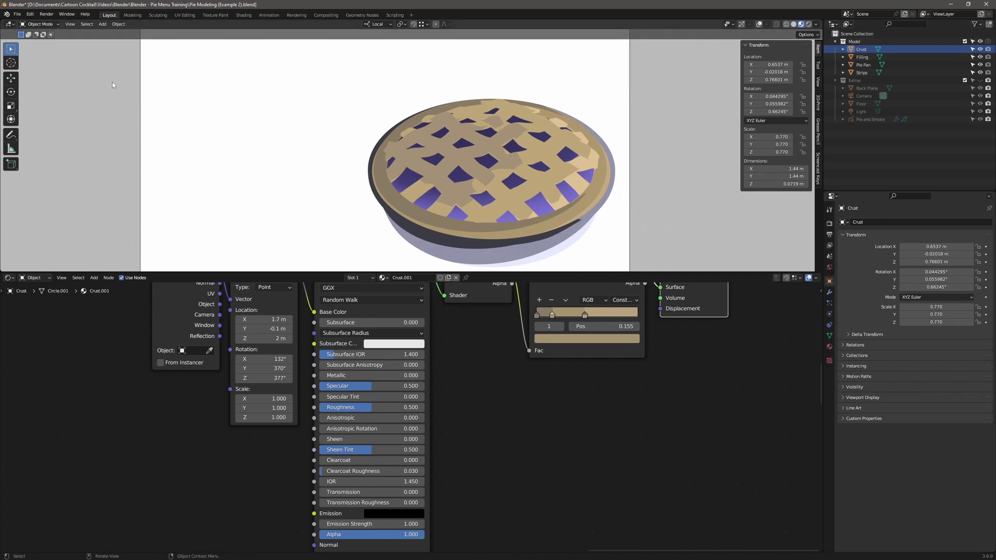
{"action": "key", "text": "shift+a"}
{"action": "mouse_move", "coordinate": [105, 130]}
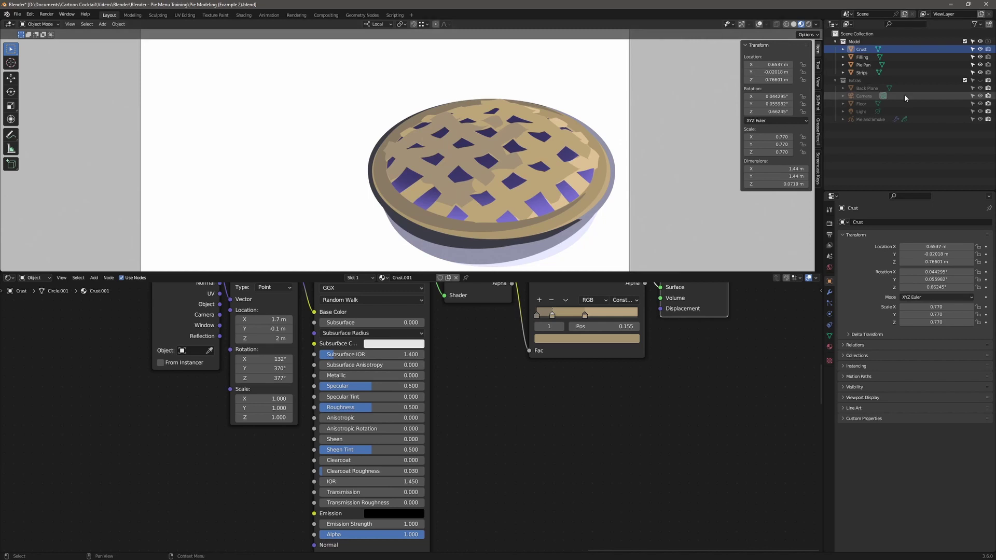
{"action": "left_click", "coordinate": [864, 120]}
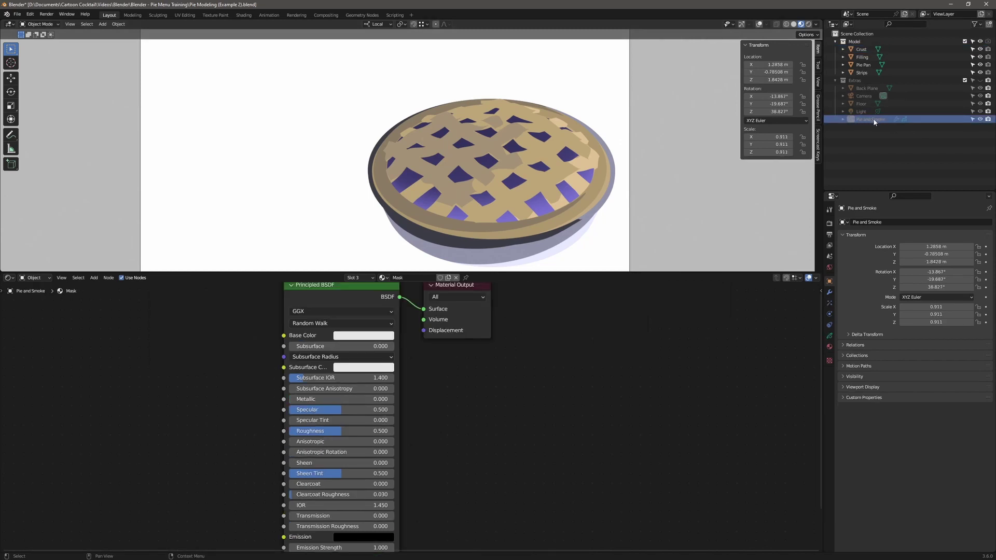
Add a second Line Art modifier to Pie and Smoke from the Modifier tab.
{"action": "left_click", "coordinate": [829, 292]}
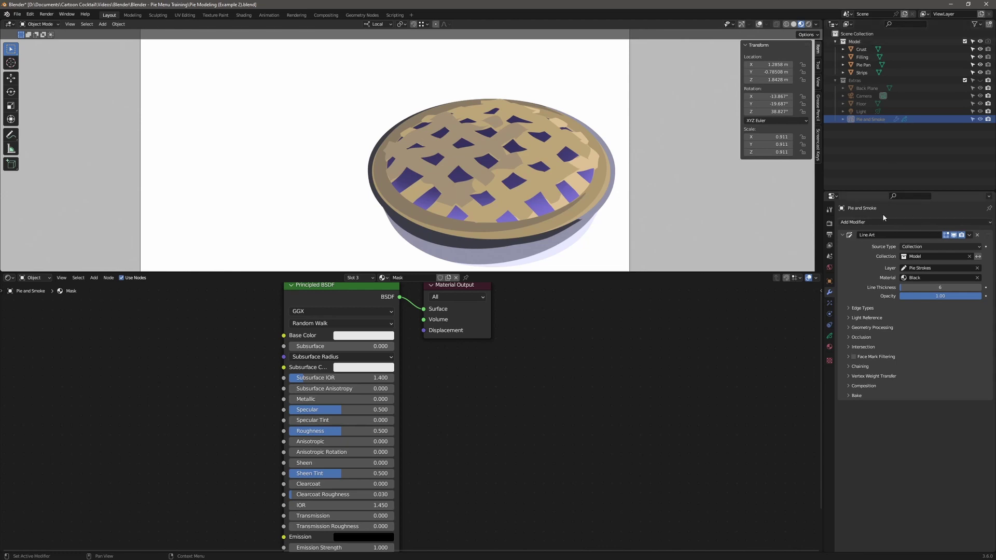
{"action": "left_click", "coordinate": [865, 221]}
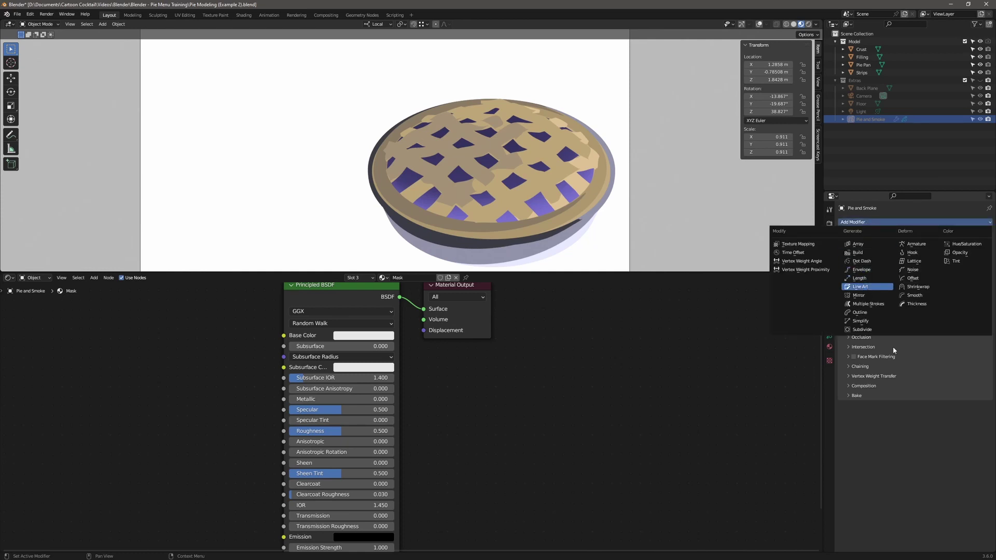
{"action": "left_click", "coordinate": [860, 286]}
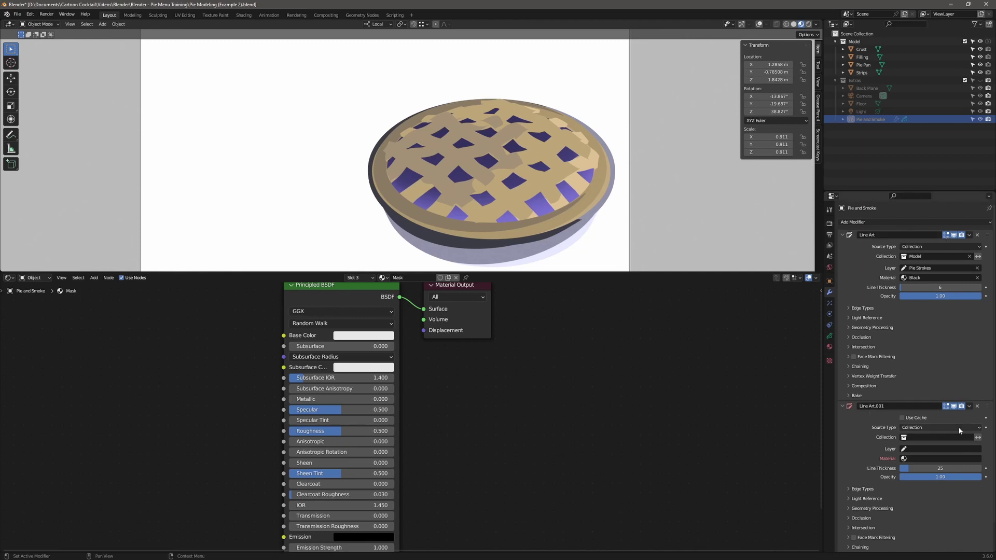
Inspect Line Art.001's collection and layer choices without changing them.
{"action": "left_click", "coordinate": [915, 436]}
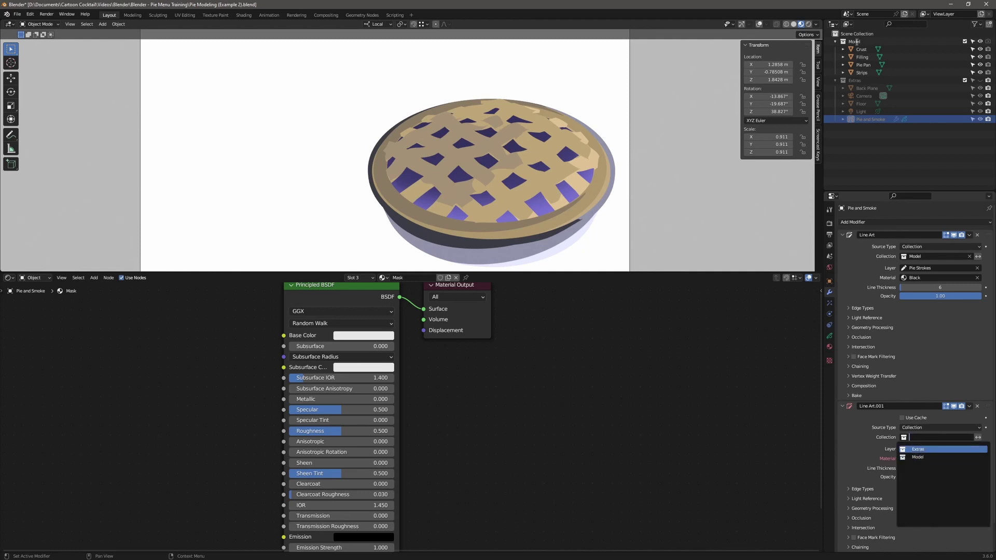
{"action": "left_click", "coordinate": [851, 439]}
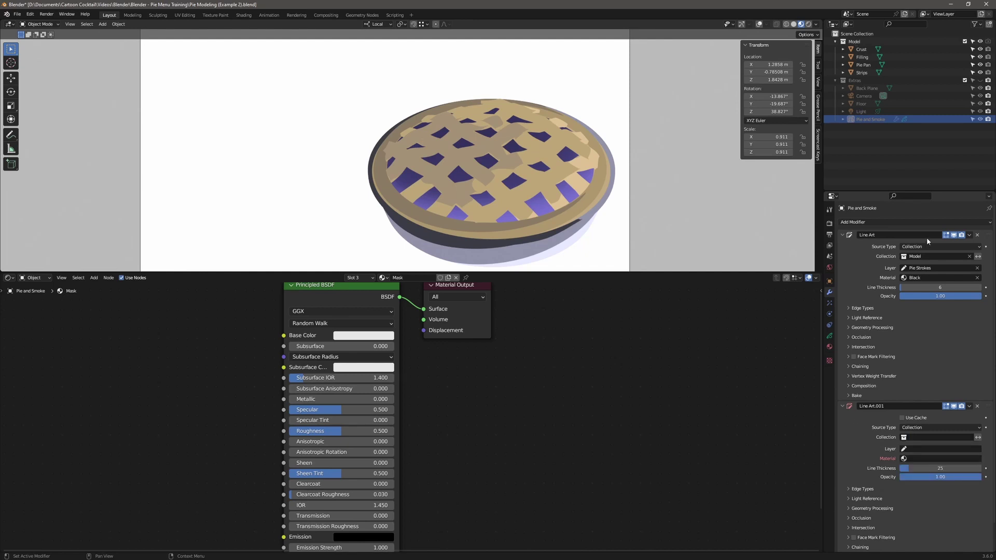
{"action": "left_click", "coordinate": [919, 448]}
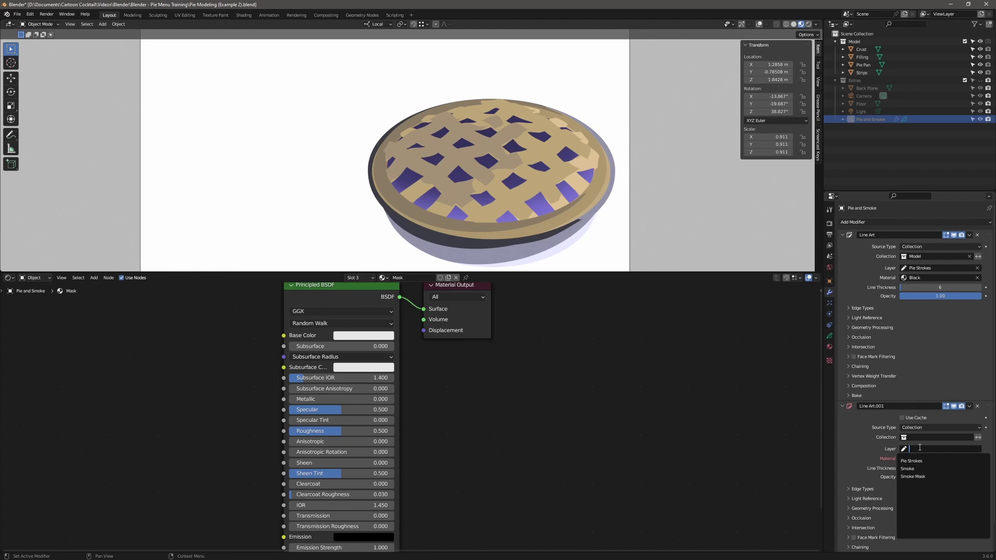
{"action": "left_click", "coordinate": [830, 338]}
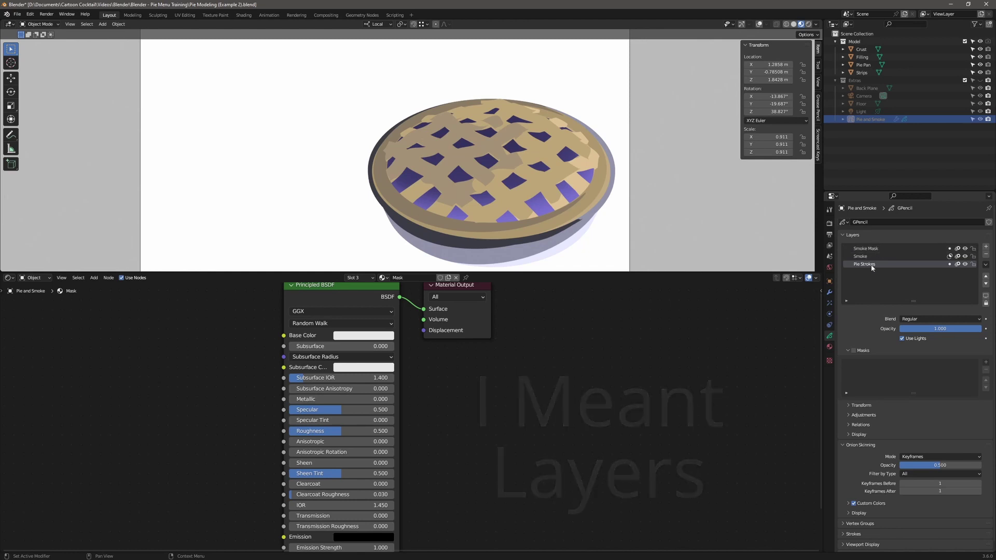
Make Black the active material slot and delete the duplicate Line Art.001 modifier.
{"action": "left_click", "coordinate": [829, 292]}
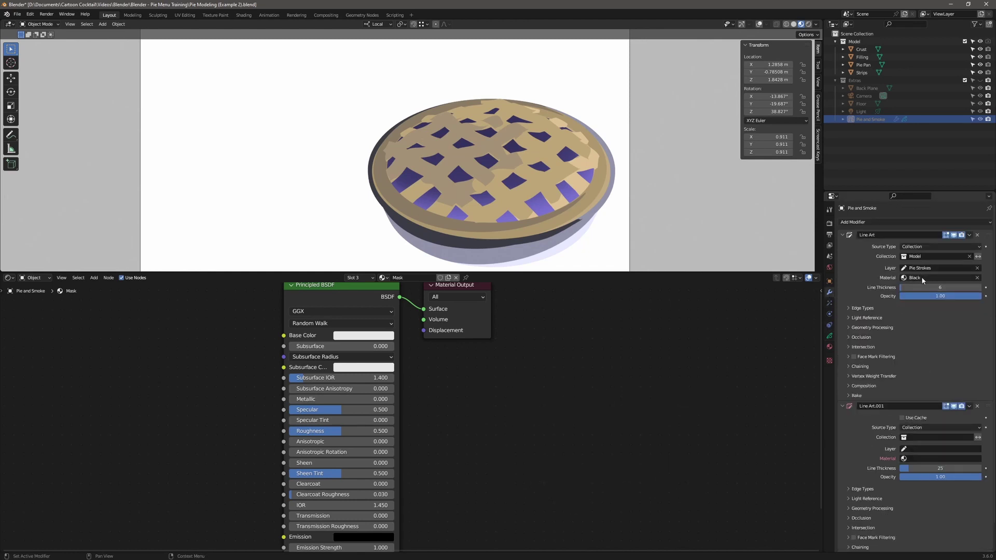
{"action": "left_click", "coordinate": [829, 346]}
{"action": "left_click", "coordinate": [829, 293]}
{"action": "left_click", "coordinate": [829, 346]}
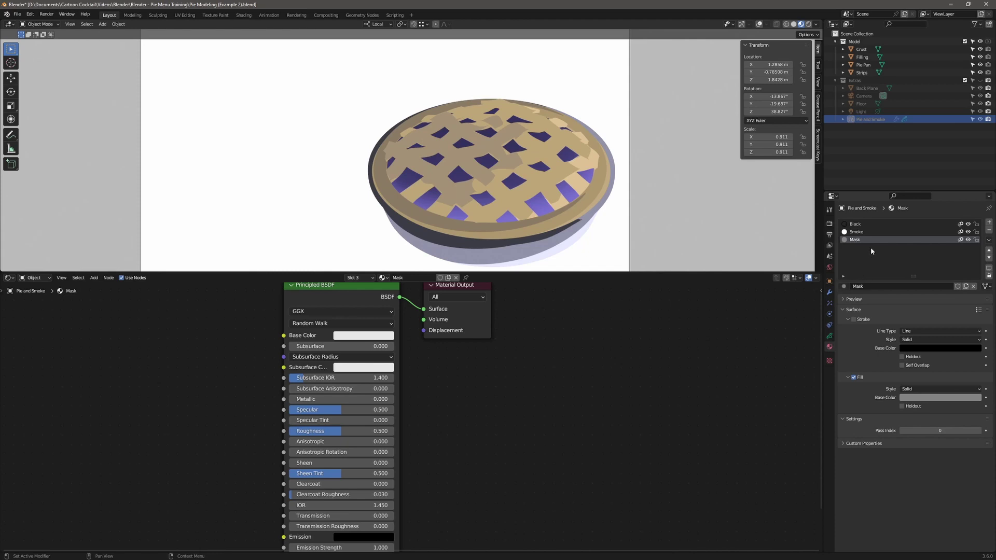
{"action": "left_click", "coordinate": [858, 225]}
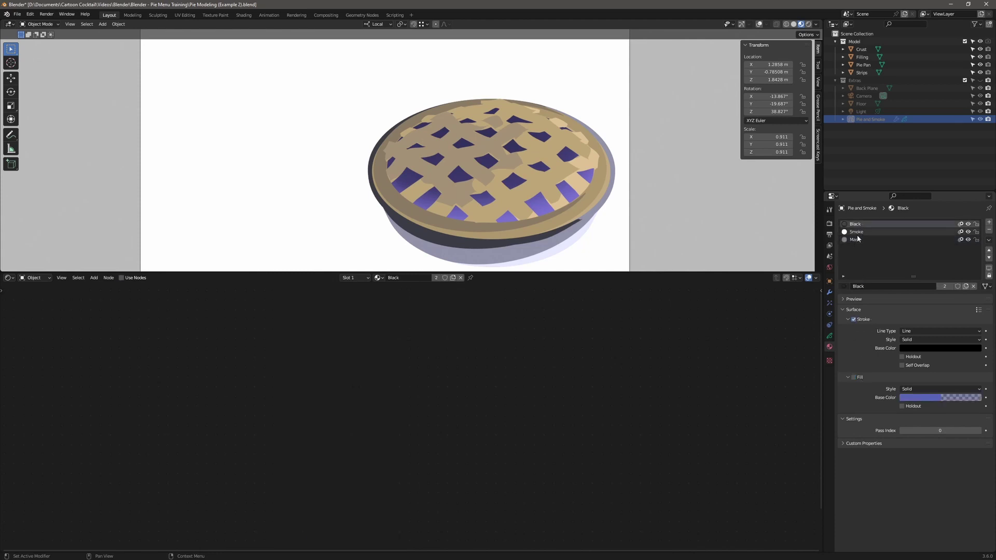
{"action": "left_click", "coordinate": [829, 292]}
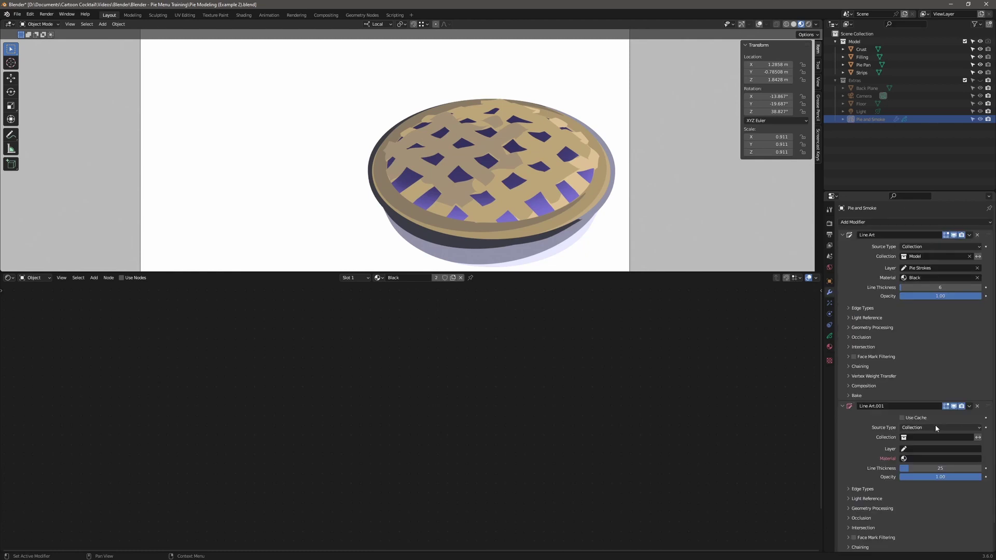
{"action": "left_click", "coordinate": [977, 407]}
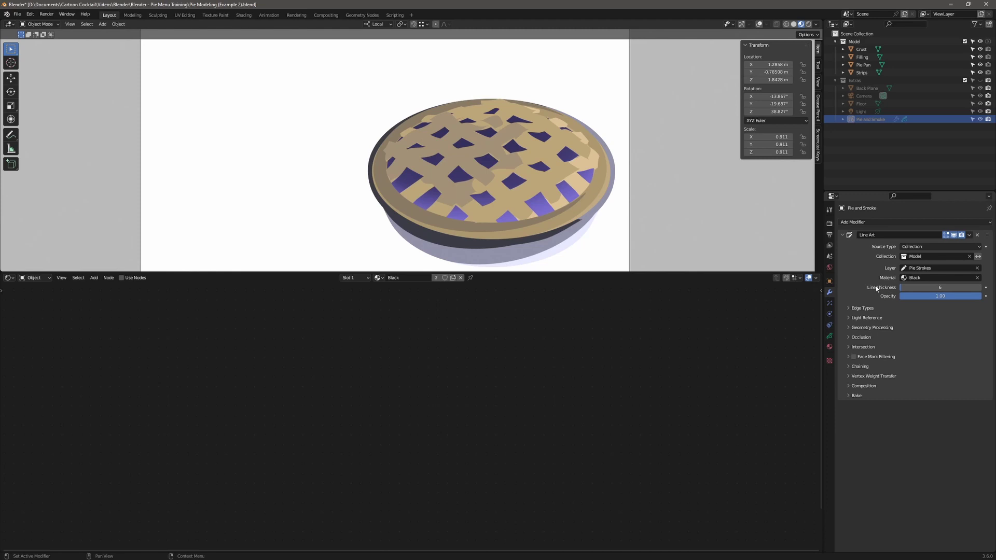
Turn on Pie and Smoke's visibility to show the line-art outlines, comparing on and off.
{"action": "left_click", "coordinate": [980, 119], "text": "ctrl"}
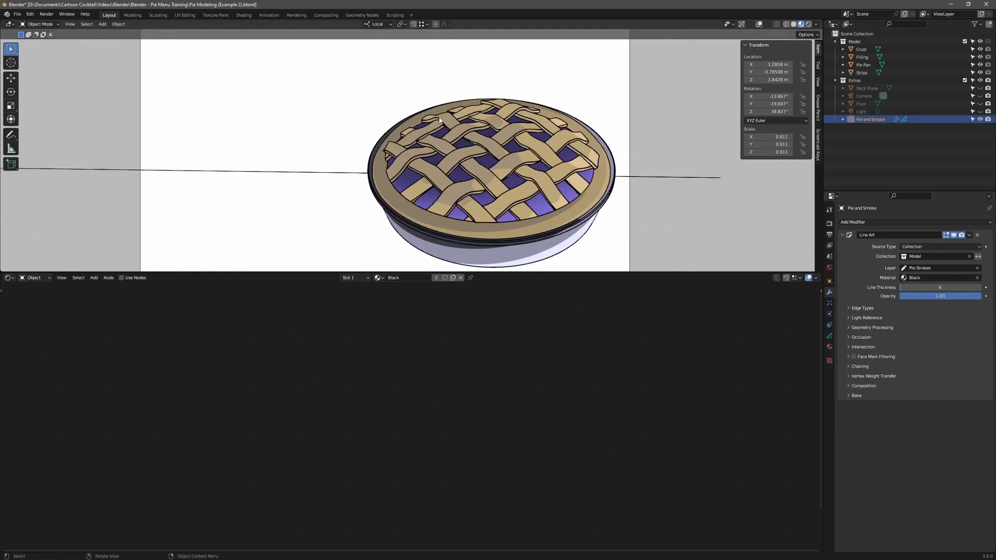
{"action": "left_click", "coordinate": [980, 119]}
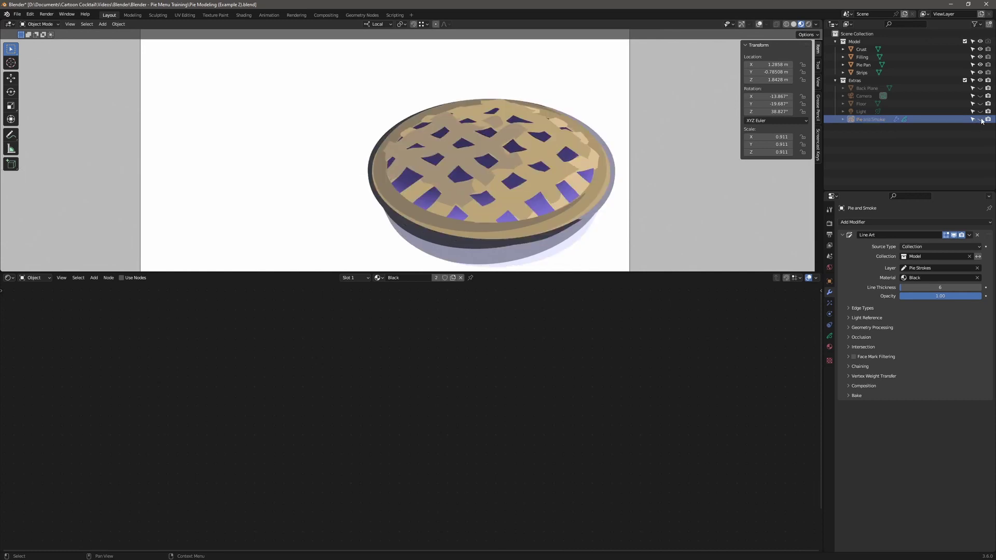
{"action": "left_click", "coordinate": [980, 120]}
{"action": "left_click", "coordinate": [980, 120]}
{"action": "left_click", "coordinate": [980, 120]}
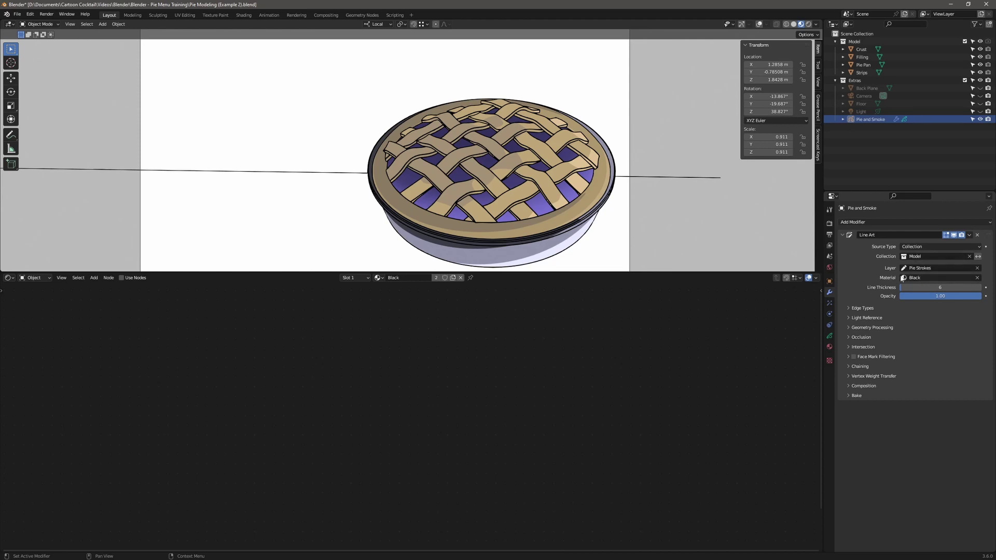
Set the Line Art thickness to 6 with opacity at 1.00.
{"action": "mouse_move", "coordinate": [907, 291]}
{"action": "left_mouse_down"}
{"action": "mouse_move", "coordinate": [941, 291]}
{"action": "mouse_move", "coordinate": [904, 291]}
{"action": "left_mouse_up"}
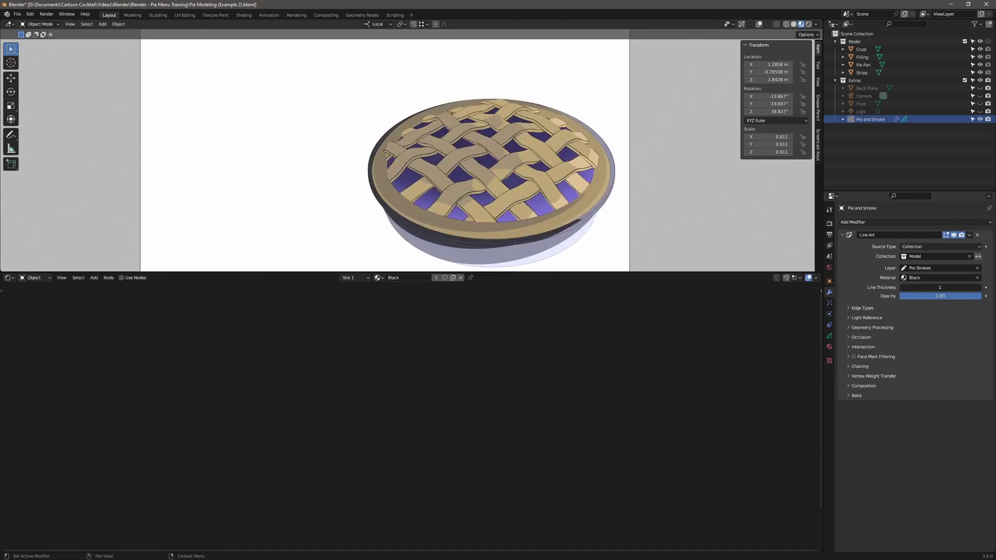
{"action": "left_click", "coordinate": [922, 288]}
{"action": "type", "text": "6"}
{"action": "key", "text": "Return"}
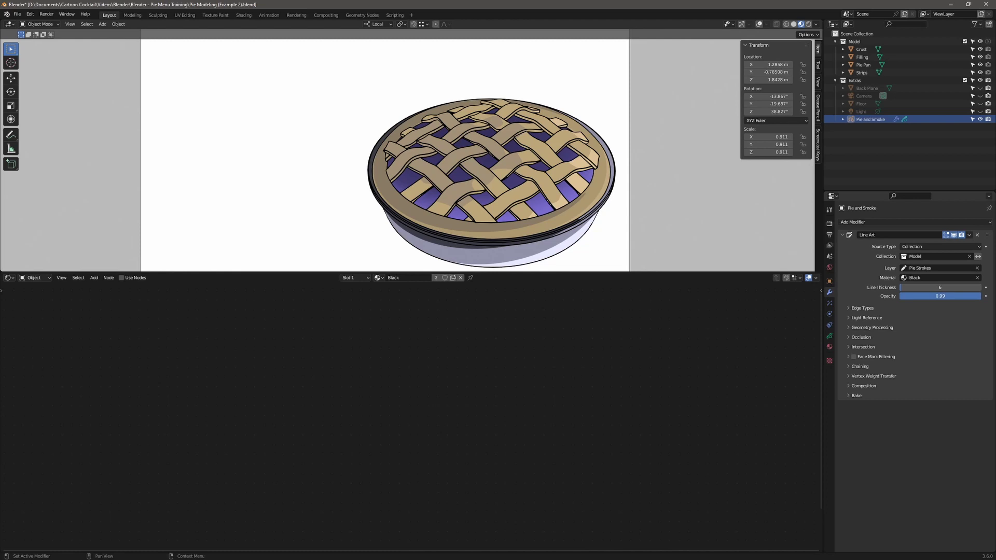
{"action": "mouse_move", "coordinate": [980, 296]}
{"action": "left_mouse_down"}
{"action": "mouse_move", "coordinate": [933, 296]}
{"action": "mouse_move", "coordinate": [979, 295]}
{"action": "left_mouse_up"}
Expand Edge Types and uncheck Contour, Crease, Intersections and Edge Marks.
{"action": "left_click", "coordinate": [848, 309]}
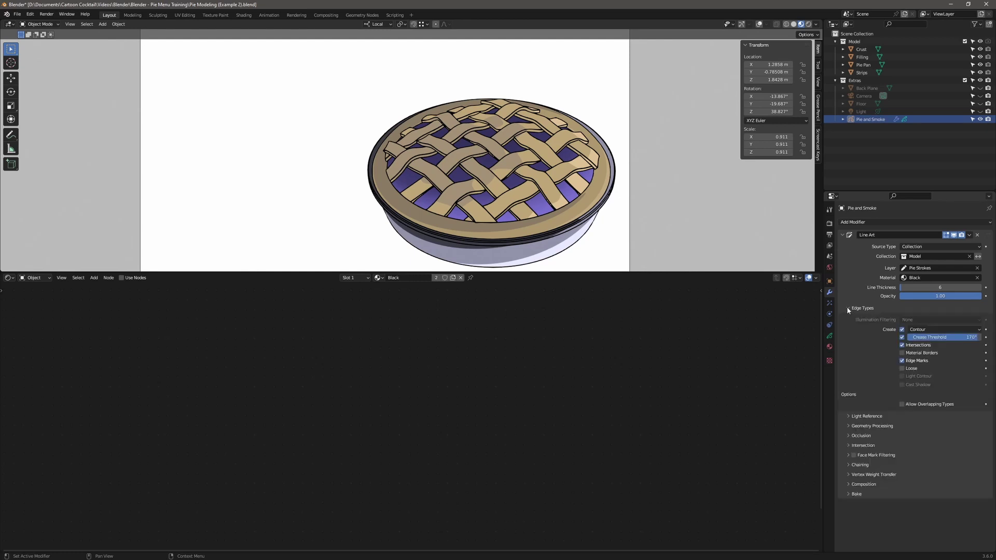
{"action": "left_click", "coordinate": [902, 330]}
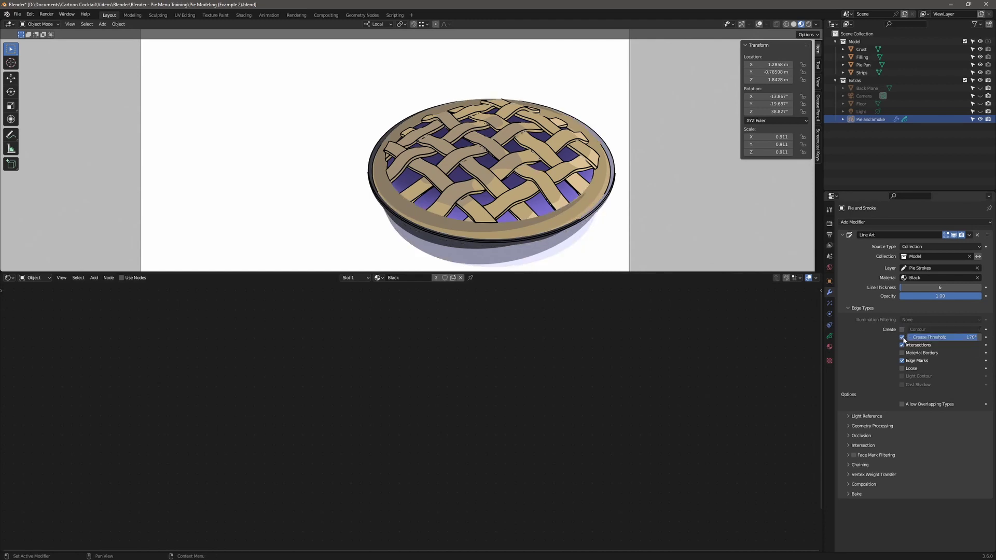
{"action": "left_click_drag", "start_coordinate": [903, 338], "coordinate": [903, 345]}
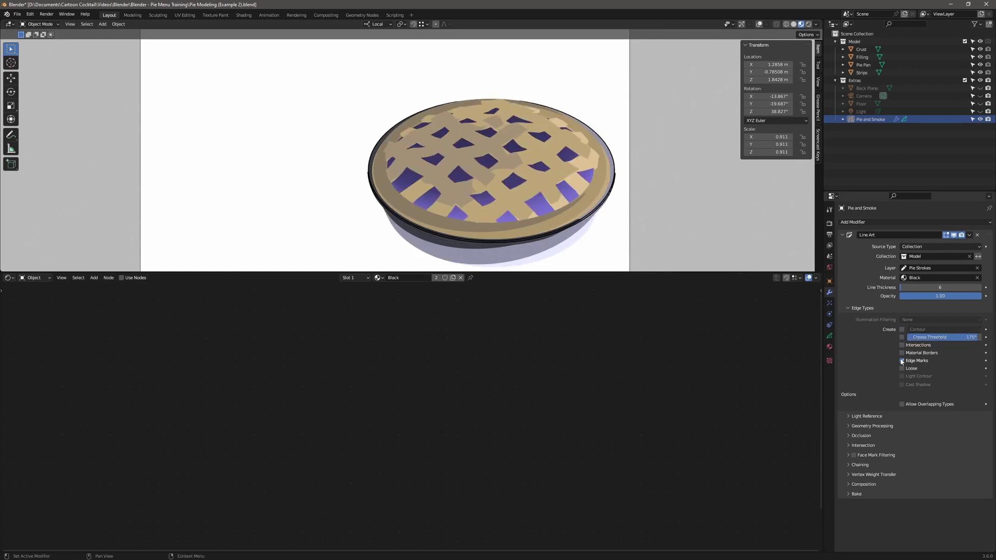
{"action": "left_click", "coordinate": [902, 361]}
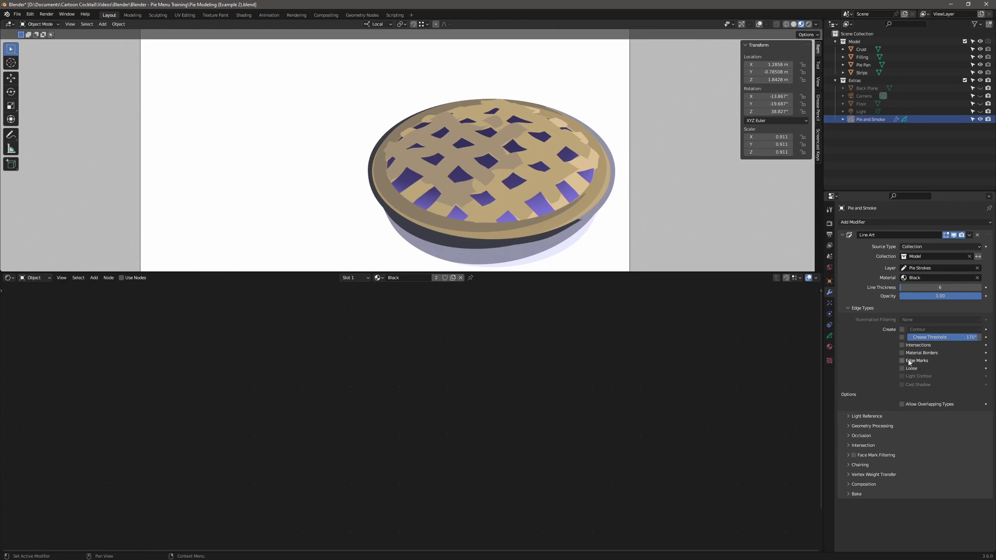
Re-enable Contour, Crease and Intersections lines, leaving Edge Marks off.
{"action": "left_click", "coordinate": [902, 329]}
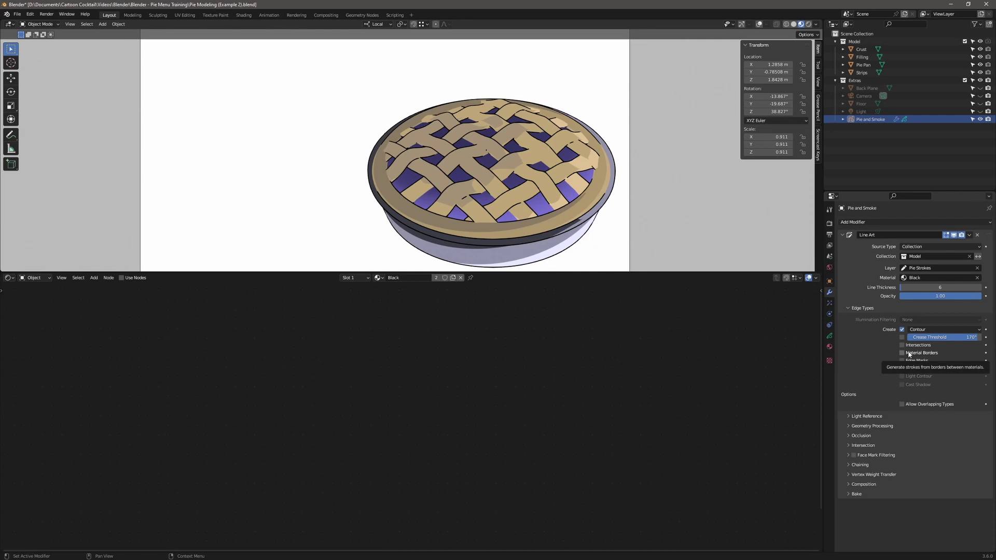
{"action": "left_click", "coordinate": [904, 331]}
{"action": "left_click", "coordinate": [903, 330]}
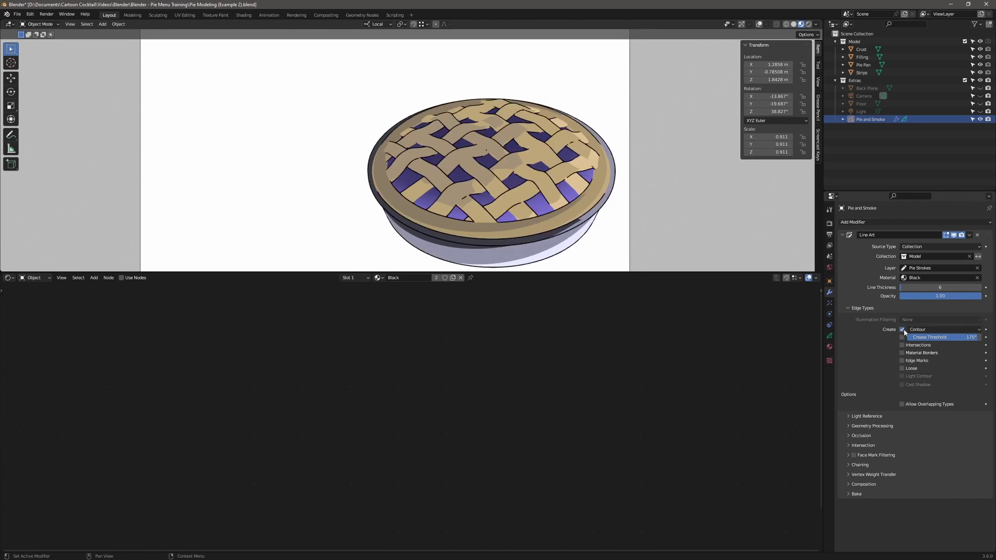
{"action": "left_click", "coordinate": [904, 331]}
{"action": "left_click", "coordinate": [903, 331]}
{"action": "left_click", "coordinate": [902, 338]}
{"action": "left_click", "coordinate": [903, 337]}
{"action": "left_click", "coordinate": [902, 339]}
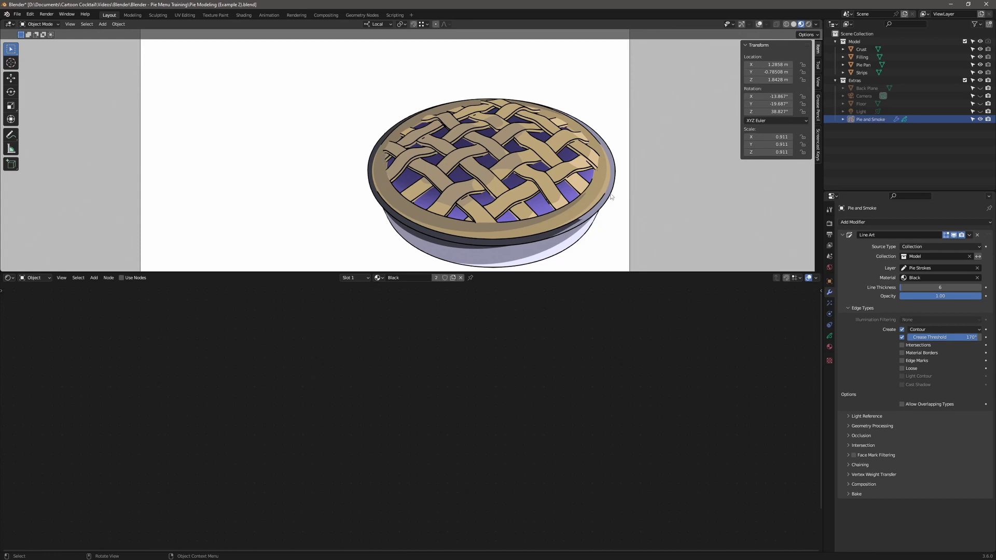
{"action": "left_click", "coordinate": [902, 346]}
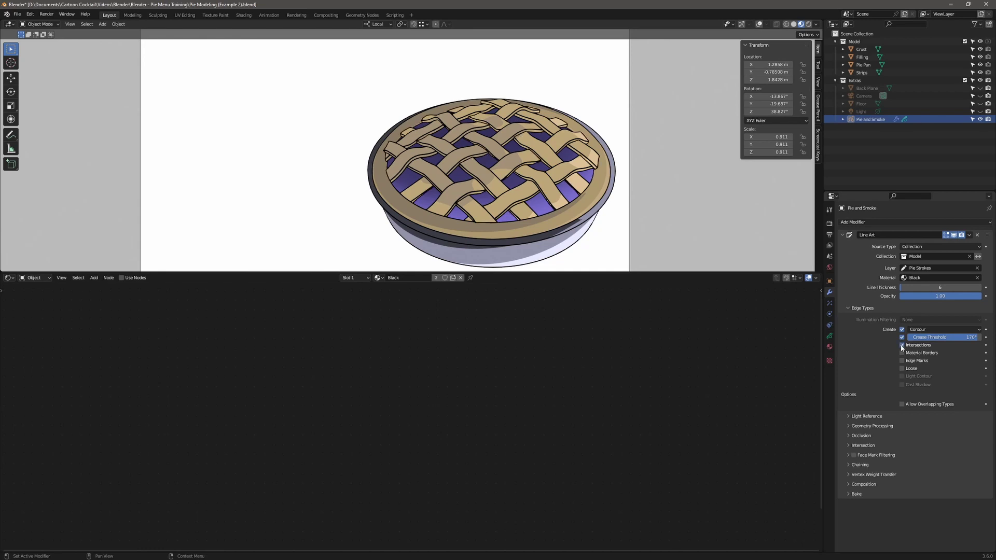
Reselect Pie and Smoke and switch to the Modeling workspace.
{"action": "left_click", "coordinate": [899, 158]}
{"action": "left_click", "coordinate": [871, 119]}
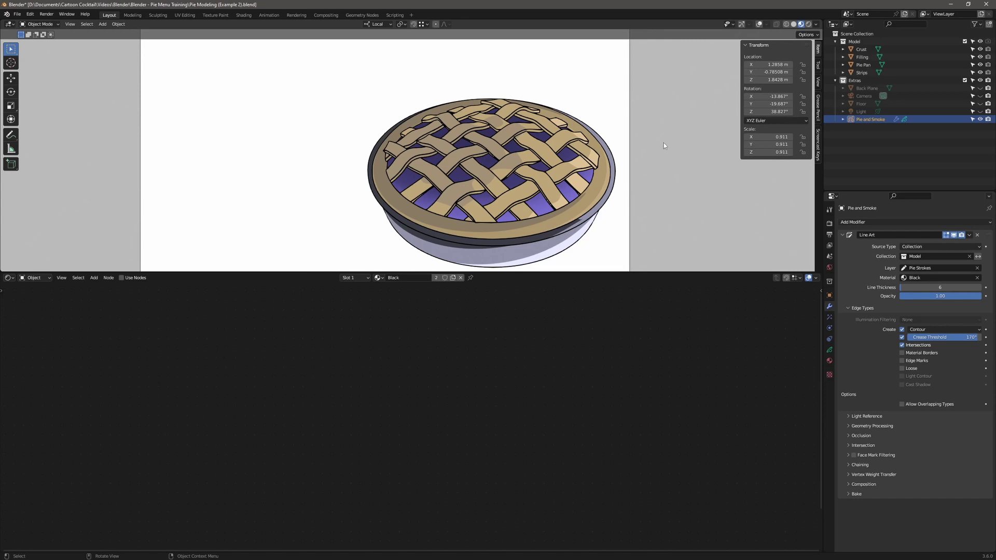
{"action": "left_click", "coordinate": [133, 15]}
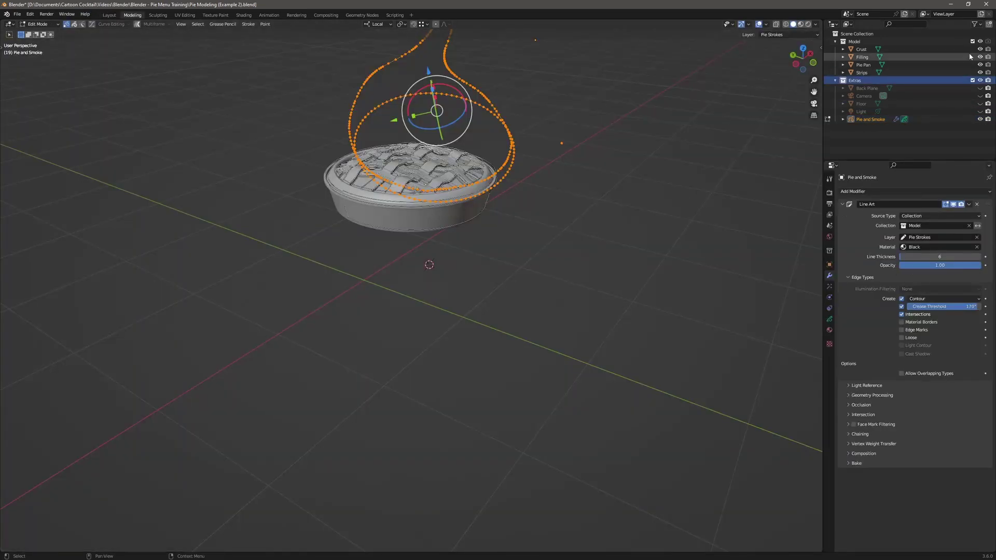
Hide the pie meshes and Pie and Smoke, then add an icosphere in Object Mode.
{"action": "left_click_drag", "start_coordinate": [980, 50], "coordinate": [980, 74]}
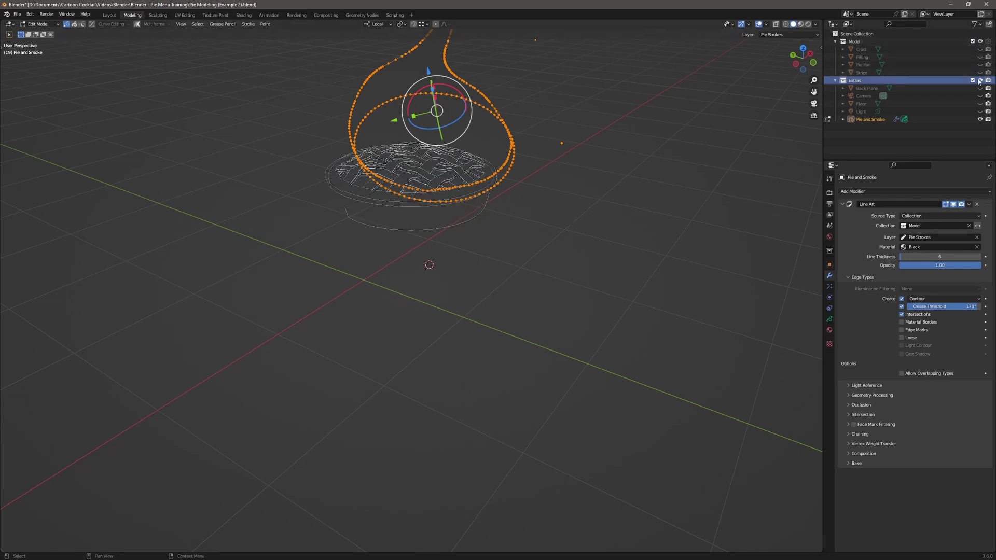
{"action": "left_click", "coordinate": [980, 120]}
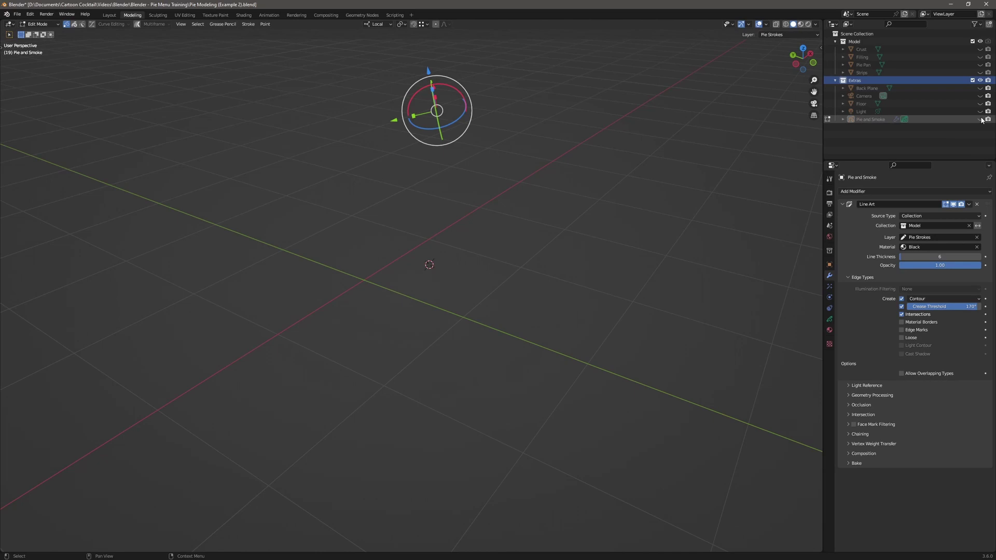
{"action": "left_click", "coordinate": [45, 29]}
{"action": "left_click", "coordinate": [36, 33]}
{"action": "key", "text": "shift+a"}
{"action": "mouse_move", "coordinate": [318, 216]}
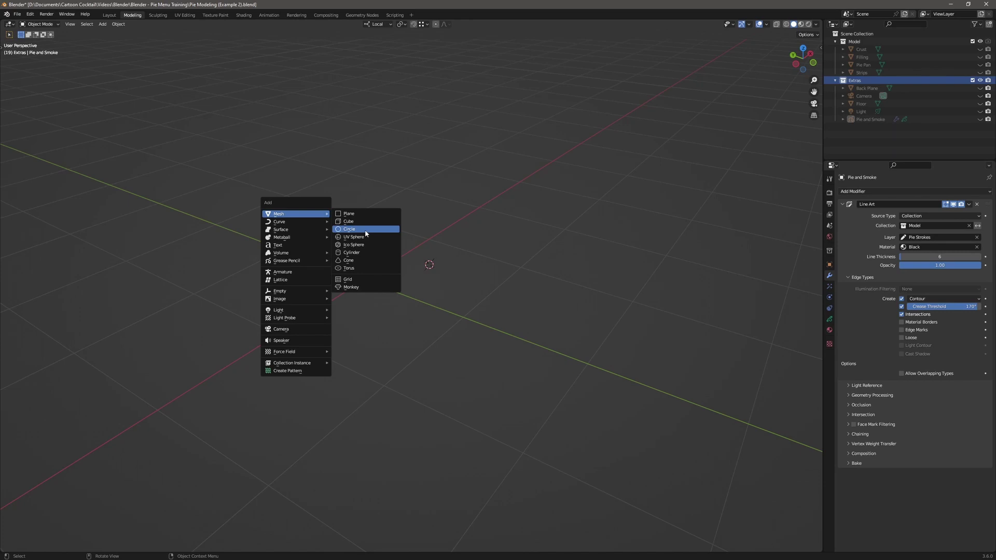
{"action": "left_click", "coordinate": [363, 245]}
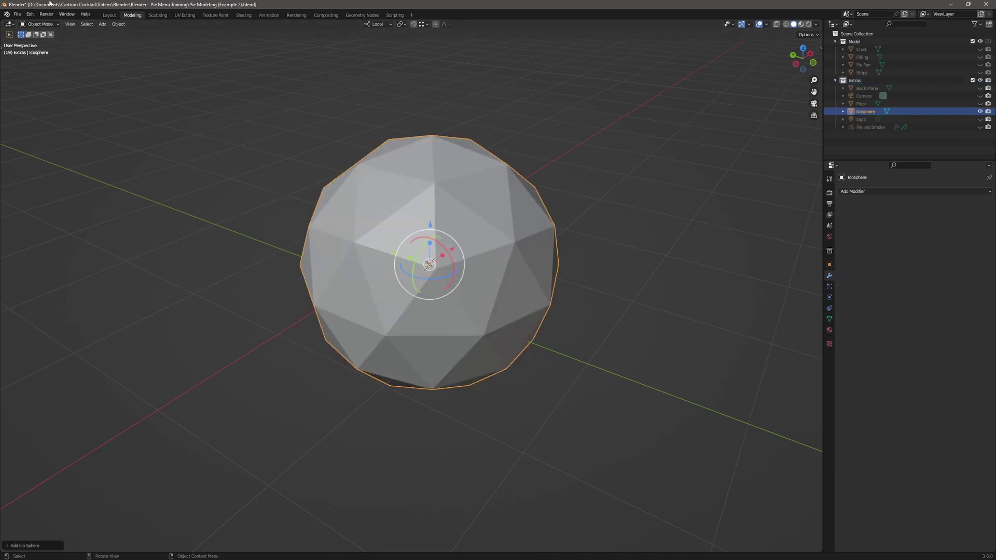
In Edit Mode, mark the edges around the icosphere's top faces as Freestyle edges.
{"action": "left_click", "coordinate": [40, 24]}
{"action": "left_click", "coordinate": [39, 36]}
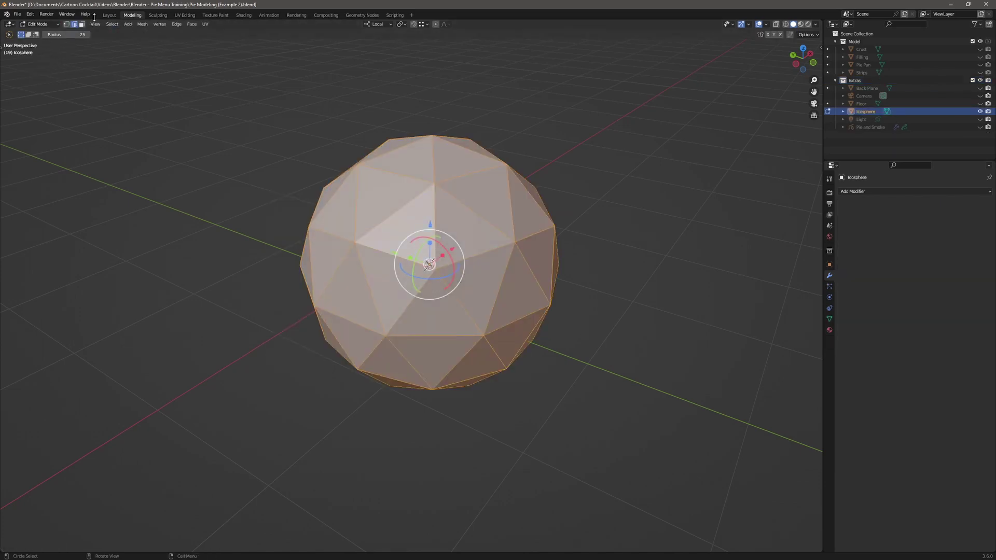
{"action": "left_click", "coordinate": [263, 97]}
{"action": "mouse_move", "coordinate": [434, 214]}
{"action": "left_mouse_down"}
{"action": "mouse_move", "coordinate": [440, 188]}
{"action": "mouse_move", "coordinate": [418, 179]}
{"action": "left_mouse_up"}
{"action": "mouse_move", "coordinate": [369, 216]}
{"action": "left_mouse_down"}
{"action": "mouse_move", "coordinate": [421, 263]}
{"action": "mouse_move", "coordinate": [473, 243]}
{"action": "mouse_move", "coordinate": [499, 200]}
{"action": "mouse_move", "coordinate": [446, 189]}
{"action": "mouse_move", "coordinate": [357, 197]}
{"action": "mouse_move", "coordinate": [384, 191]}
{"action": "mouse_move", "coordinate": [397, 159]}
{"action": "mouse_move", "coordinate": [458, 153]}
{"action": "left_mouse_up"}
{"action": "right_click", "coordinate": [458, 158]}
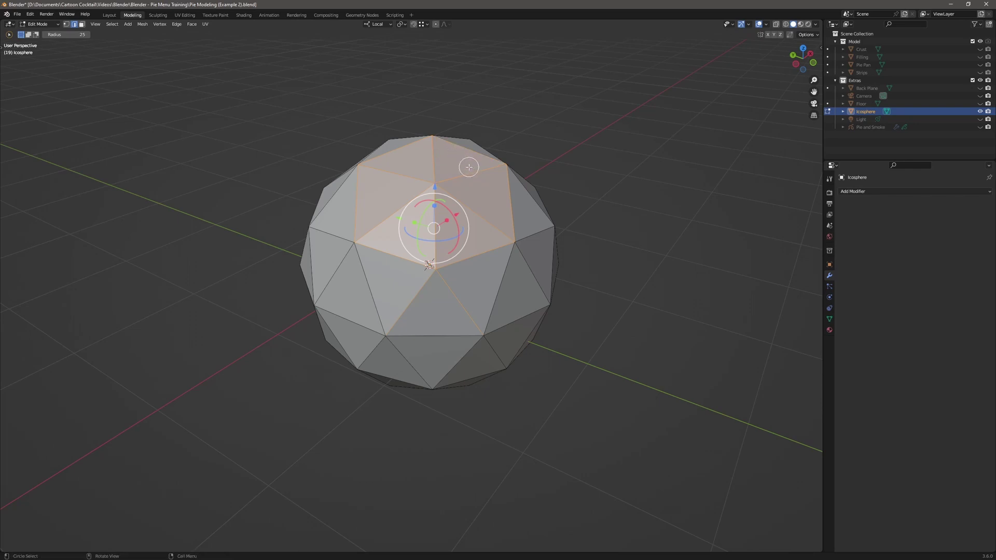
{"action": "right_click", "coordinate": [465, 161]}
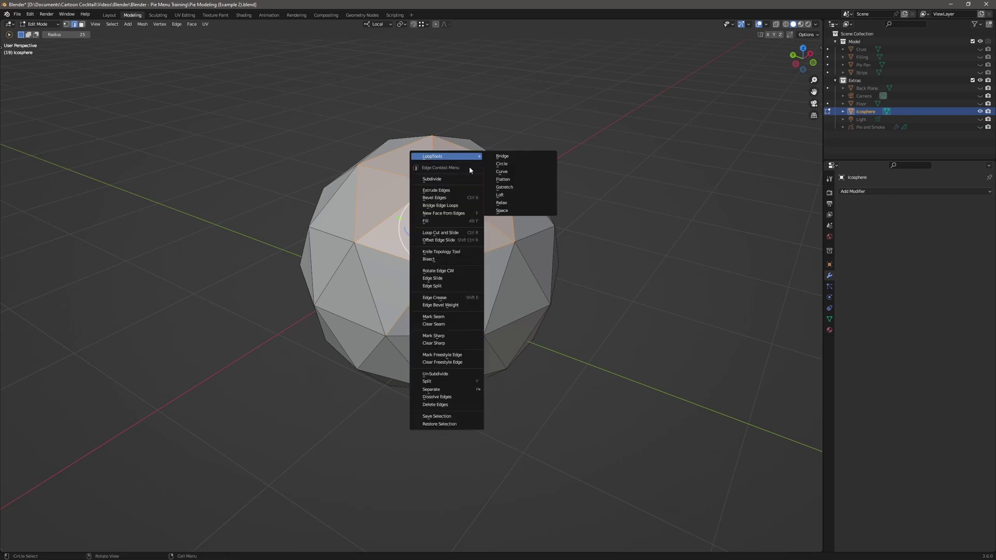
{"action": "left_click", "coordinate": [447, 356]}
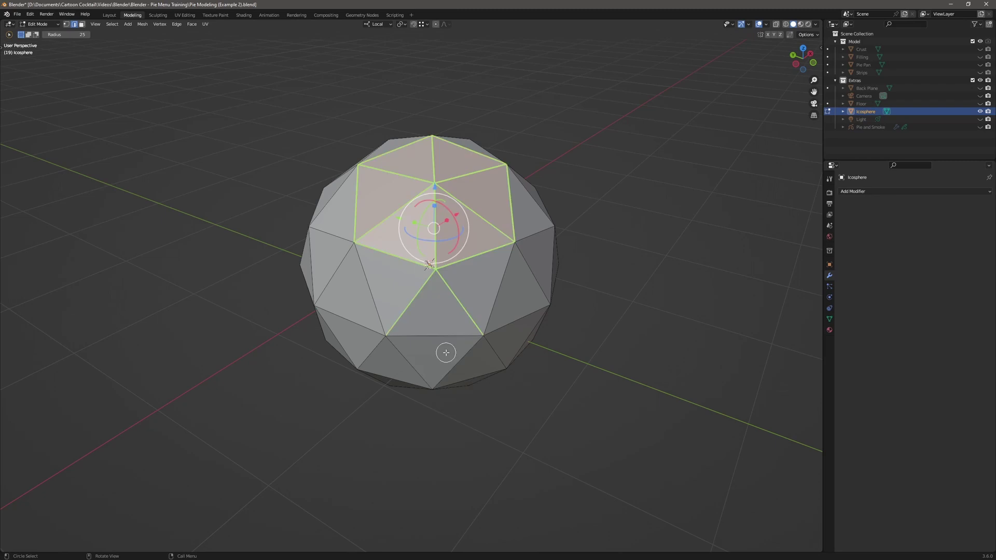
Deselect the marked faces and orbit around the icosphere.
{"action": "key", "text": "alt+a"}
{"action": "key", "text": "c"}
{"action": "middle_click_drag", "start_coordinate": [612, 218], "coordinate": [629, 224]}
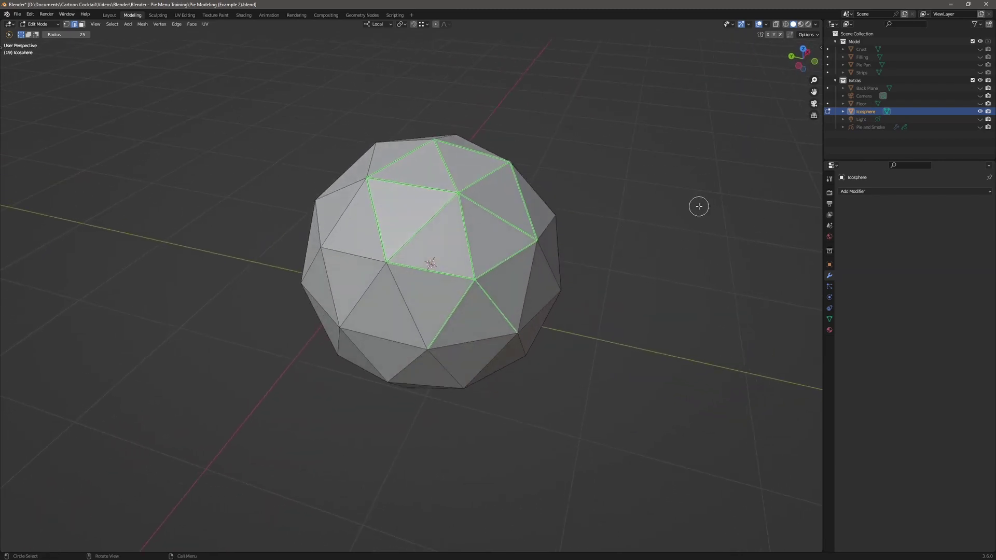
{"action": "key", "text": "shift+a"}
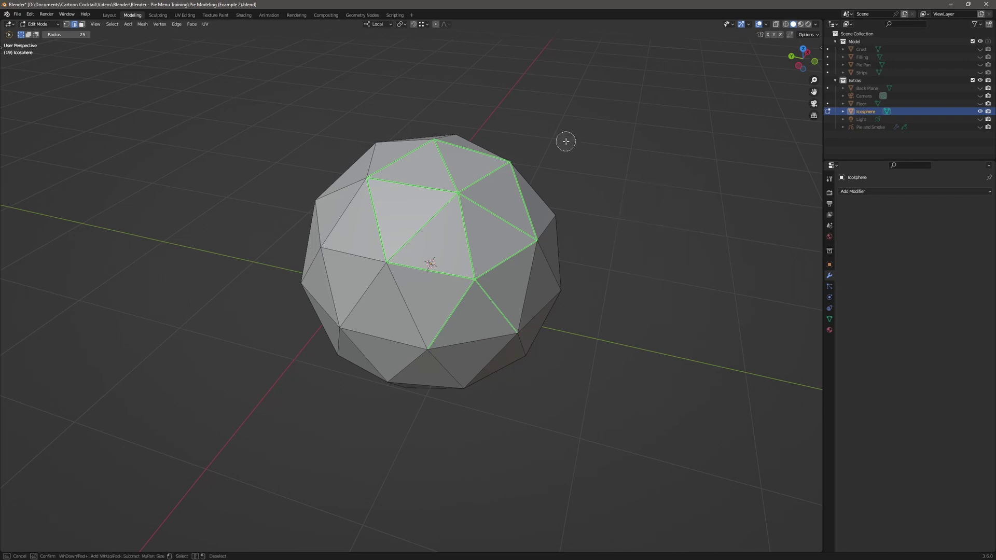
{"action": "left_click", "coordinate": [44, 24]}
Add a blank Grease Pencil object in Object Mode and give it a Line Art modifier.
{"action": "left_click", "coordinate": [41, 31]}
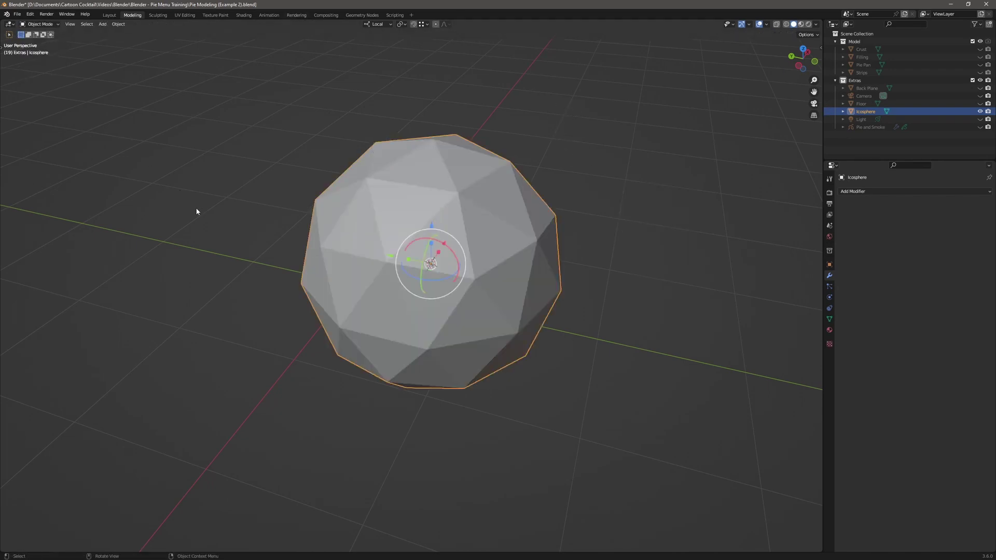
{"action": "key", "text": "shift+a"}
{"action": "mouse_move", "coordinate": [197, 211]}
{"action": "mouse_move", "coordinate": [200, 256]}
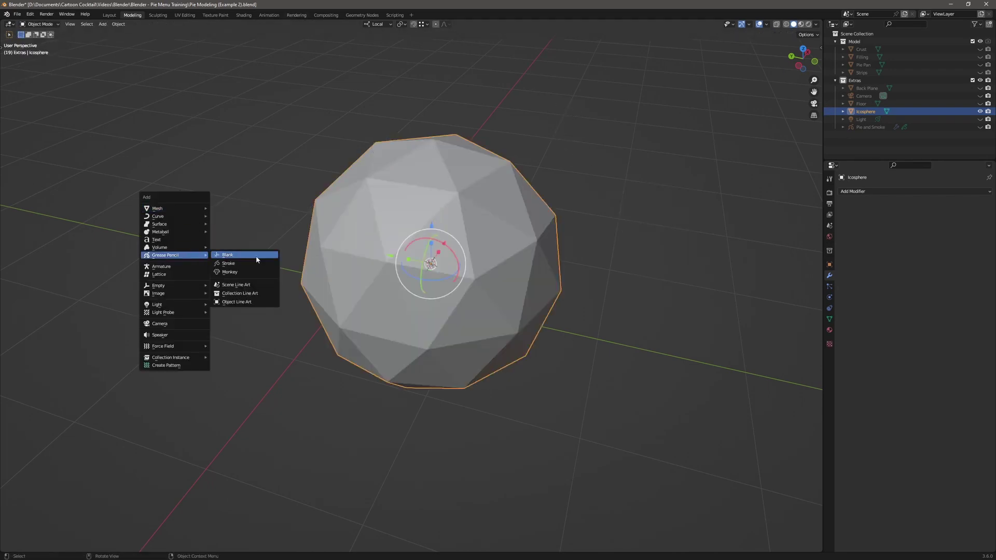
{"action": "left_click", "coordinate": [256, 256]}
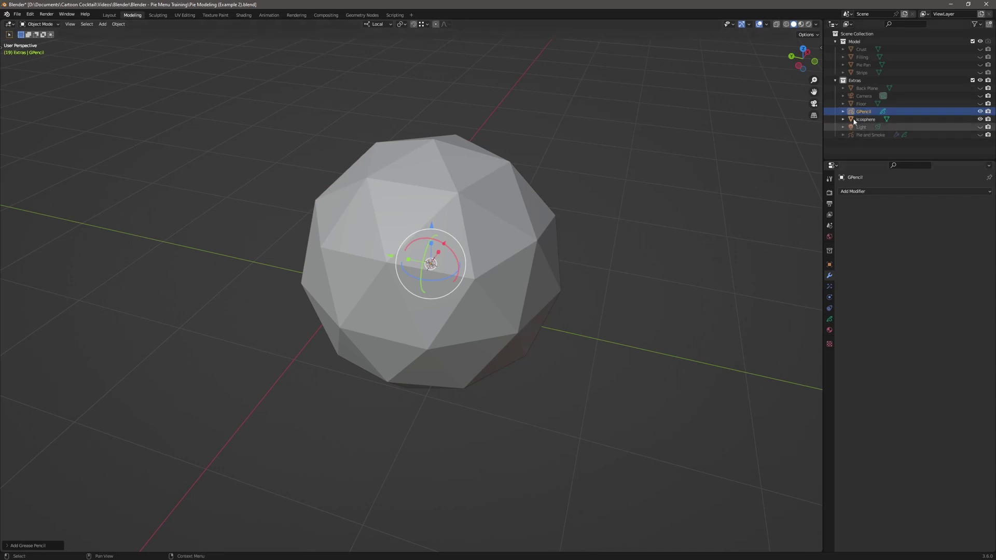
{"action": "left_click", "coordinate": [859, 191]}
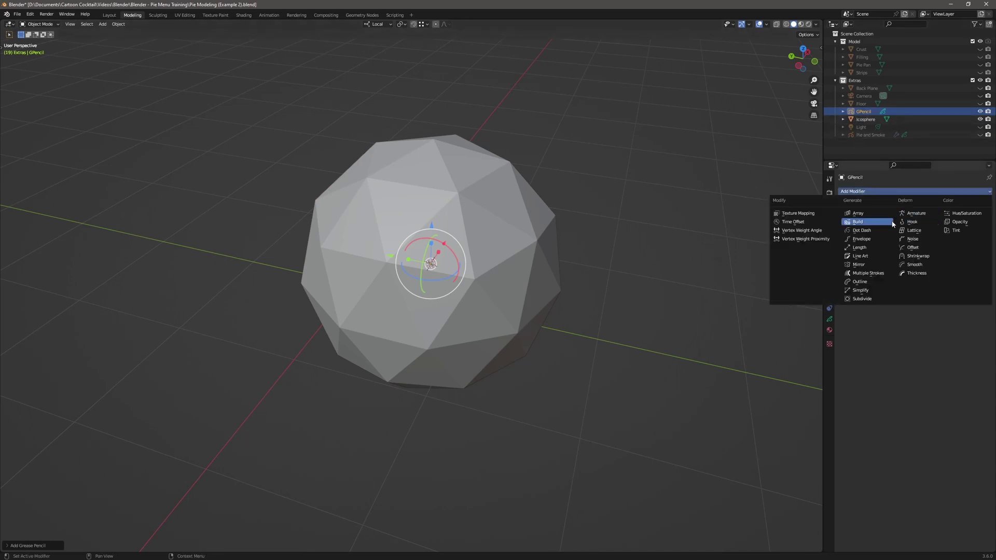
{"action": "left_click", "coordinate": [876, 256]}
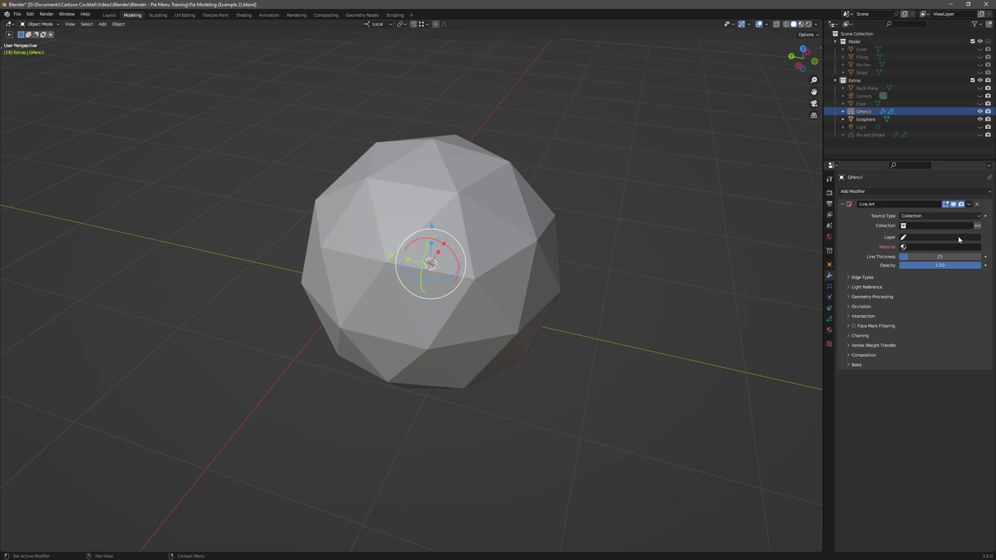
Create Collection 3 and move the Icosphere into it.
{"action": "right_click", "coordinate": [856, 148]}
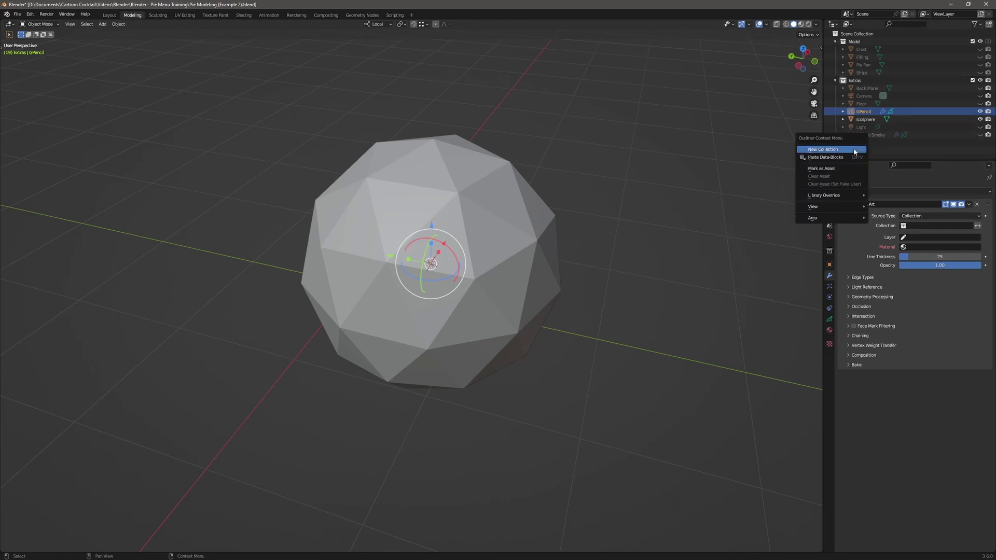
{"action": "left_click", "coordinate": [854, 150]}
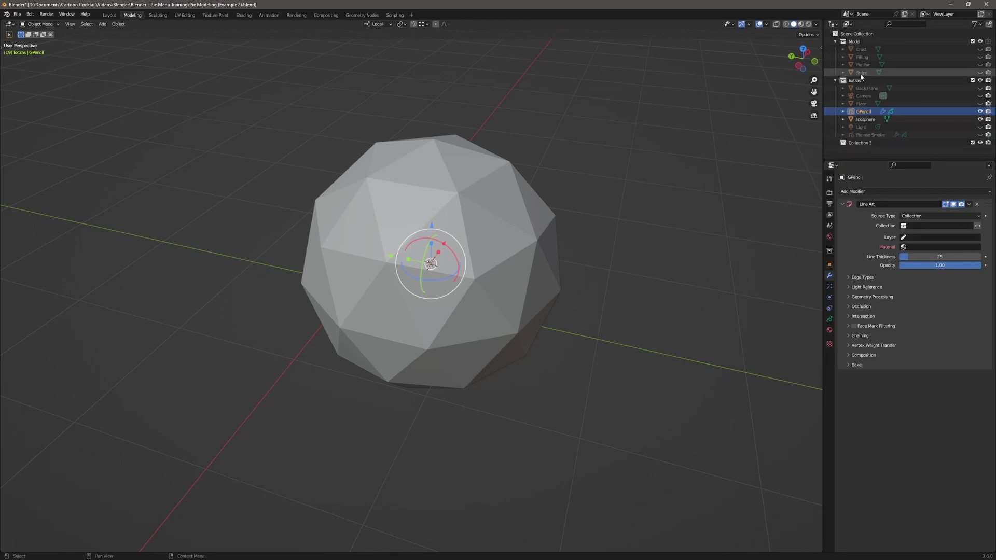
{"action": "left_click_drag", "start_coordinate": [865, 120], "coordinate": [863, 145]}
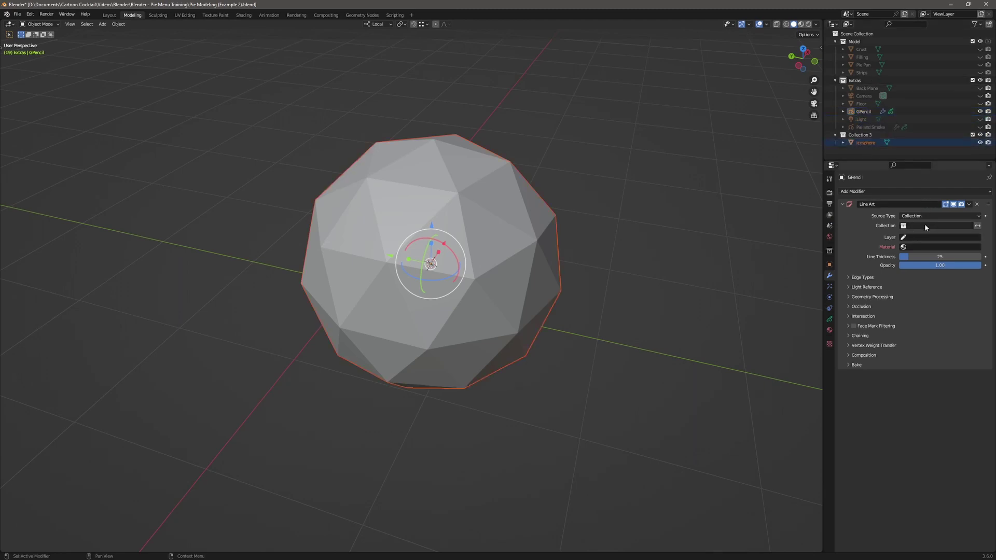
Set the Line Art source to Collection 3, layer GP_Layer and material Black.001.
{"action": "left_click", "coordinate": [925, 224]}
{"action": "left_click", "coordinate": [929, 237]}
{"action": "left_click", "coordinate": [927, 237]}
{"action": "left_click", "coordinate": [923, 250]}
{"action": "left_click", "coordinate": [922, 248]}
{"action": "left_click", "coordinate": [929, 259]}
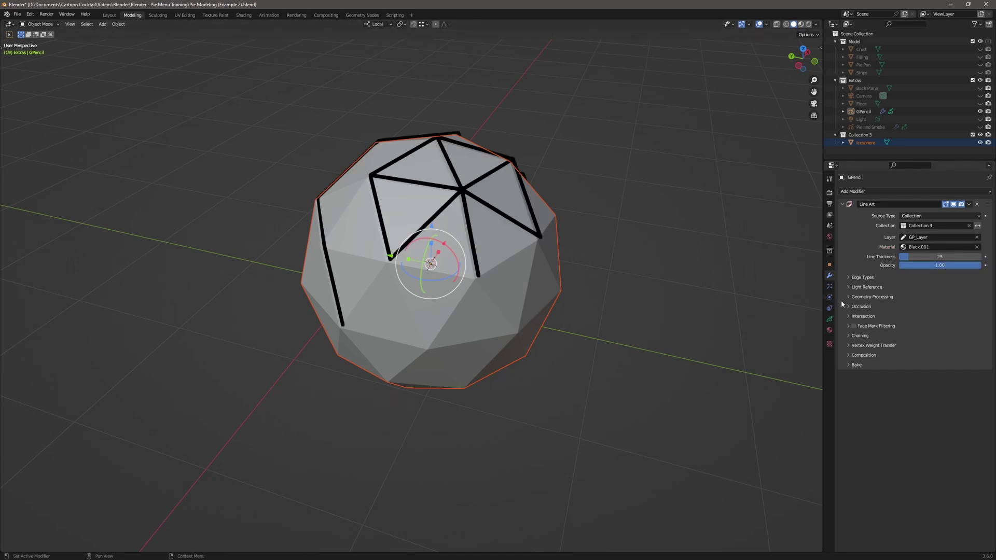
Uncheck Contour, Intersections and Loose so the icosphere's Line Art draws only Edge Marks.
{"action": "left_click", "coordinate": [851, 278]}
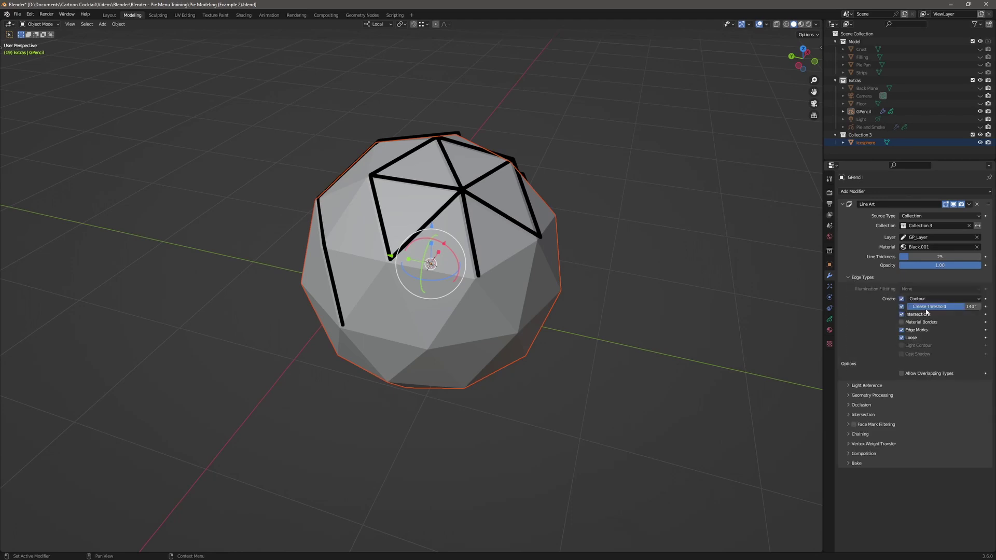
{"action": "left_click", "coordinate": [902, 299]}
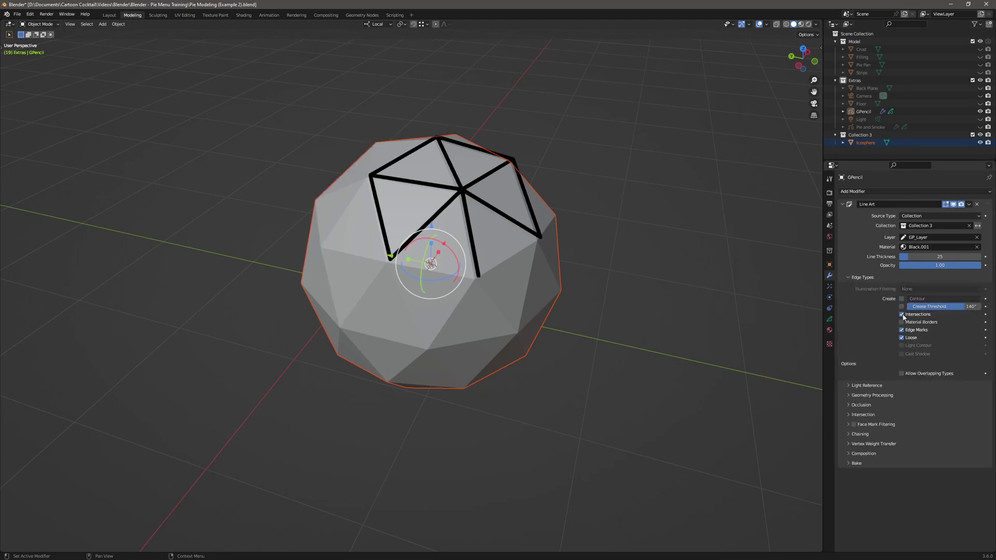
{"action": "left_click", "coordinate": [902, 314]}
{"action": "left_click", "coordinate": [902, 338]}
{"action": "left_click", "coordinate": [663, 299]}
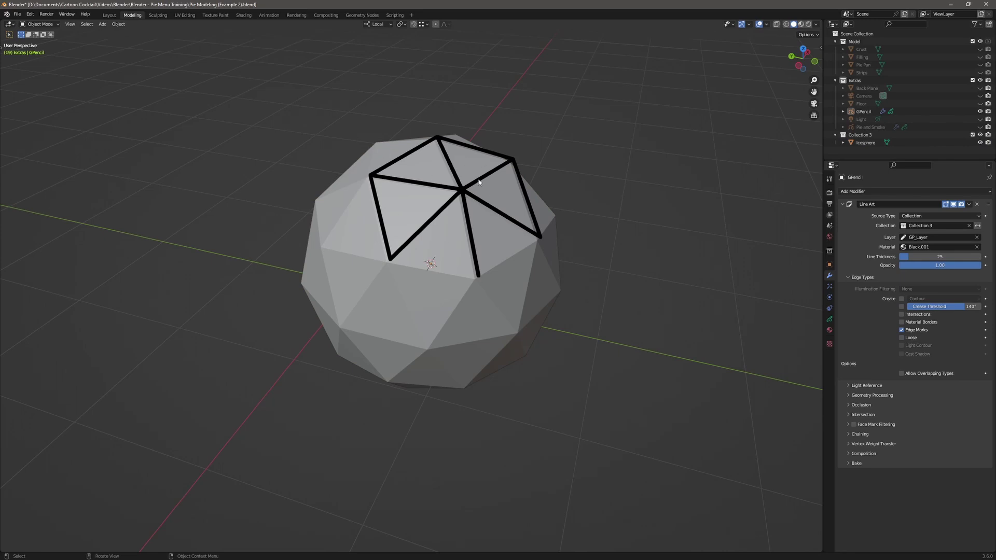
{"action": "middle_click_drag", "start_coordinate": [428, 185], "coordinate": [609, 201]}
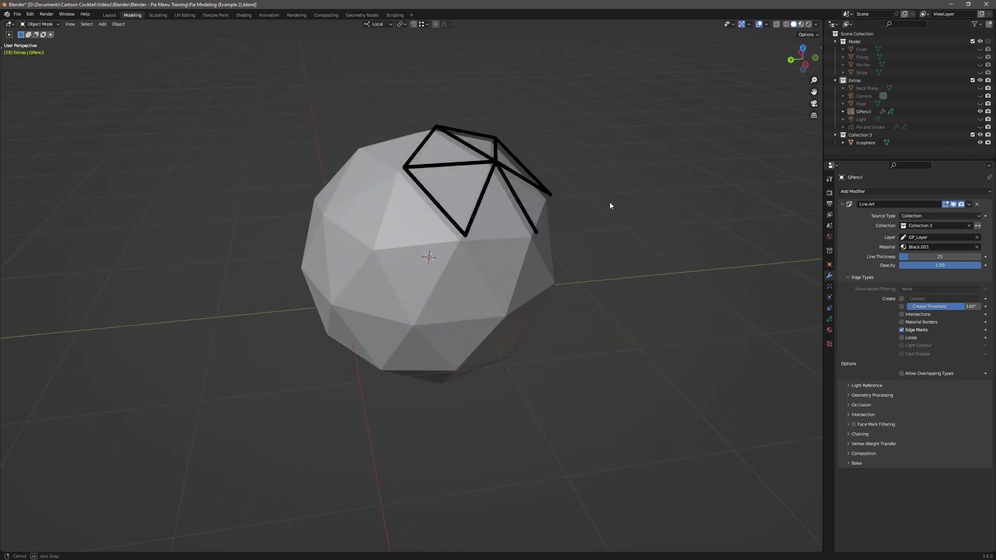
{"action": "scroll", "coordinate": [610, 205], "scroll_direction": "down", "scroll_amount": 3}
{"action": "scroll", "coordinate": [568, 200], "scroll_direction": "up", "scroll_amount": 3}
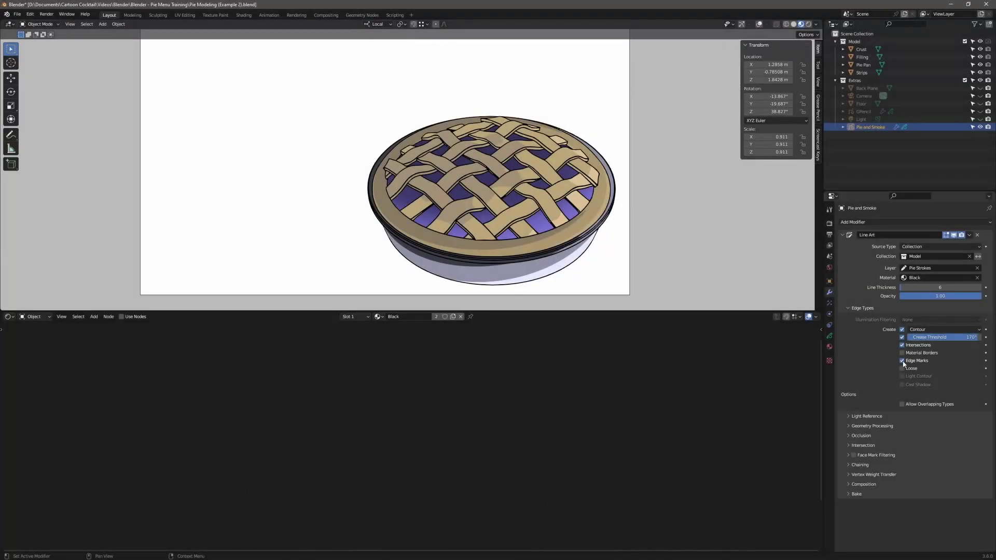
Compare the pie's Line Art with Edge Marks off and on, leaving them enabled.
{"action": "left_click", "coordinate": [902, 362]}
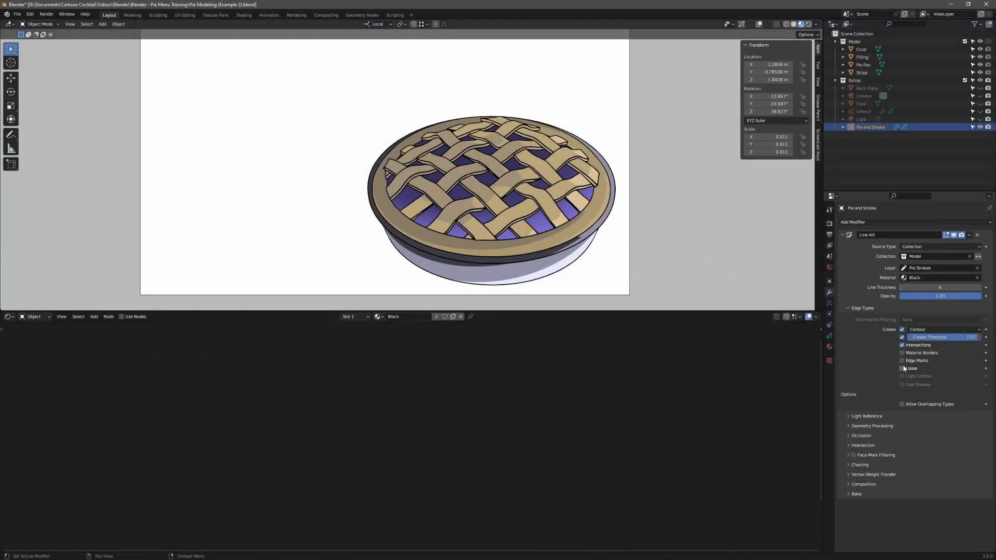
{"action": "left_click", "coordinate": [903, 362]}
{"action": "left_click", "coordinate": [902, 361]}
{"action": "left_click", "coordinate": [902, 362]}
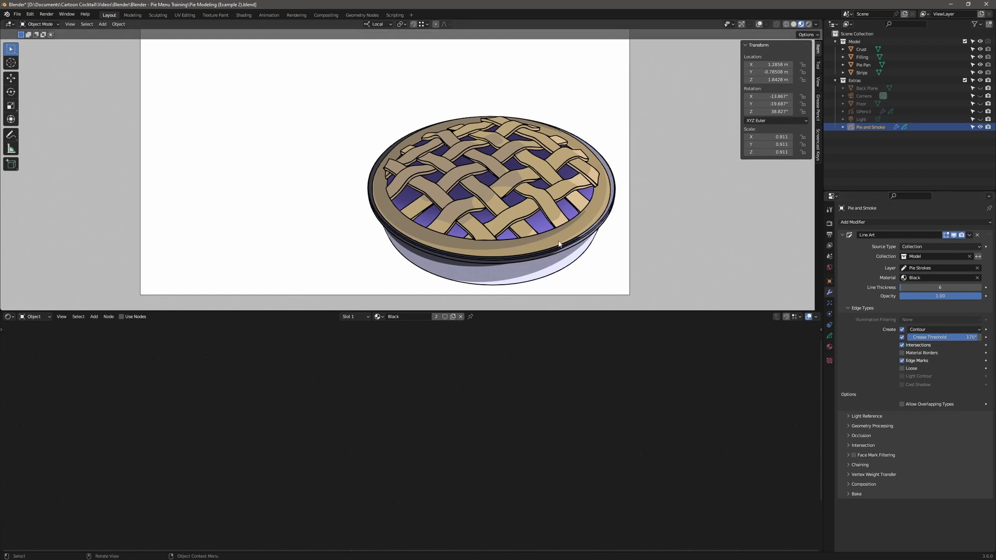
{"action": "left_click", "coordinate": [902, 362]}
{"action": "left_click", "coordinate": [903, 362]}
Render a test image of the outlined pie and close the render window.
{"action": "left_click_drag", "start_coordinate": [674, 311], "coordinate": [675, 389]}
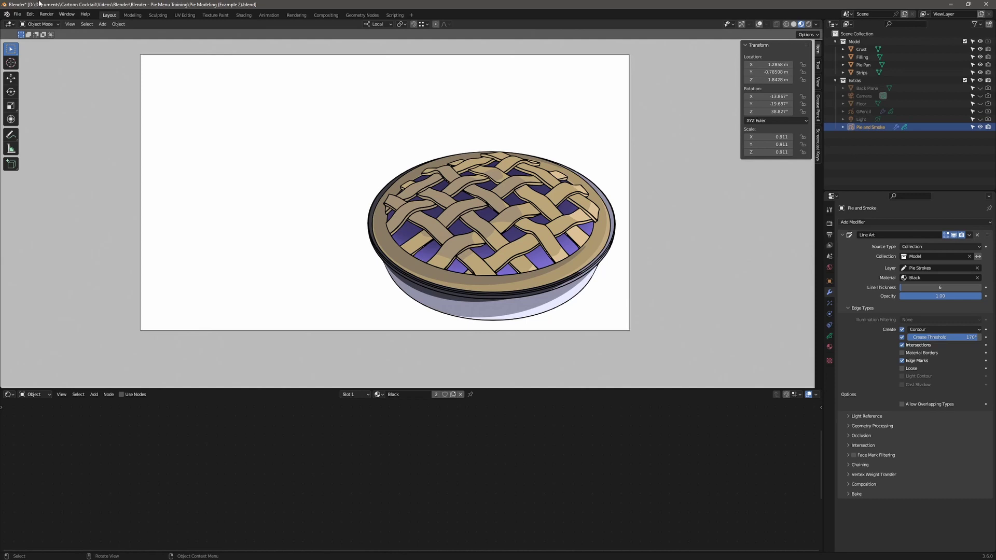
{"action": "left_click", "coordinate": [46, 14]}
{"action": "left_click", "coordinate": [54, 23]}
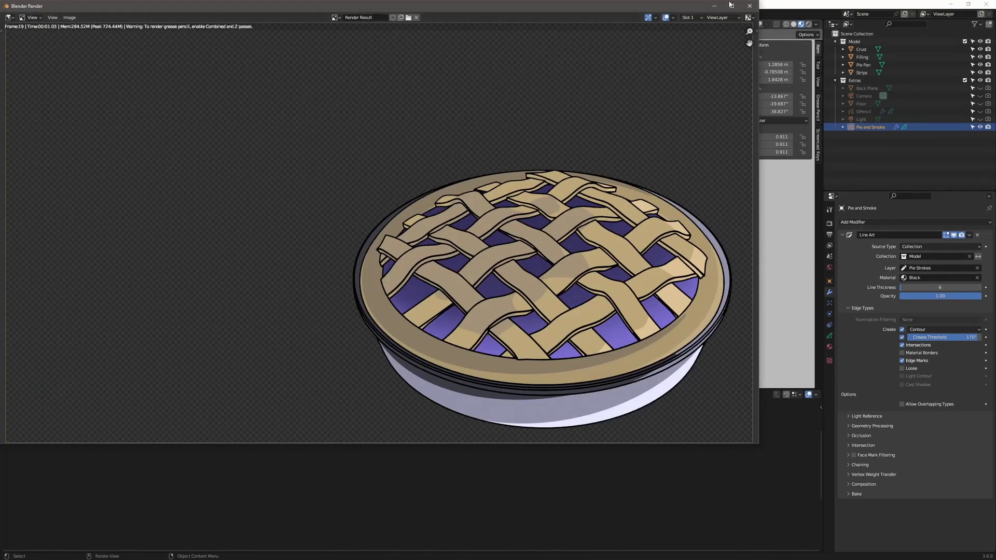
{"action": "left_click", "coordinate": [748, 6]}
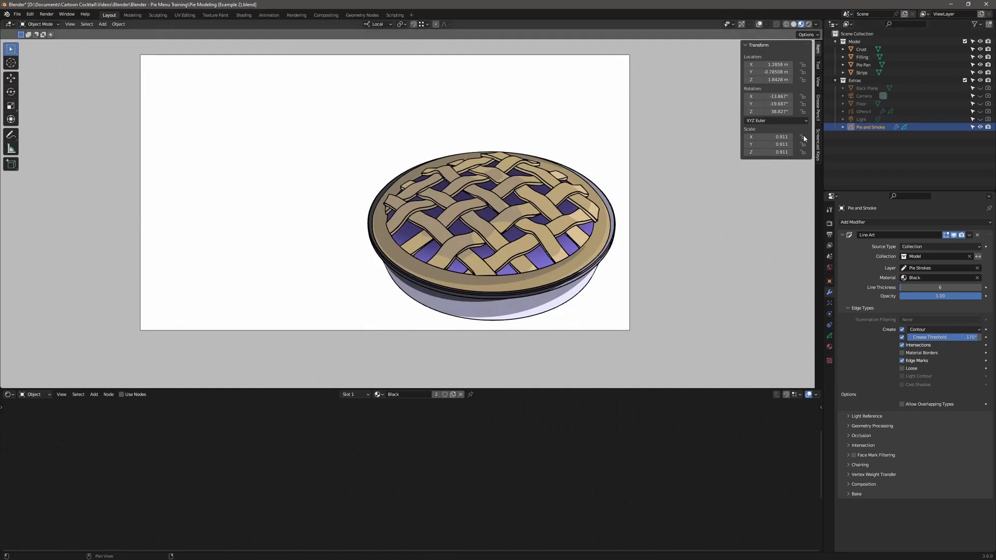
Unhide the back plane and floor, orbiting to see them with the pie.
{"action": "left_click", "coordinate": [979, 88]}
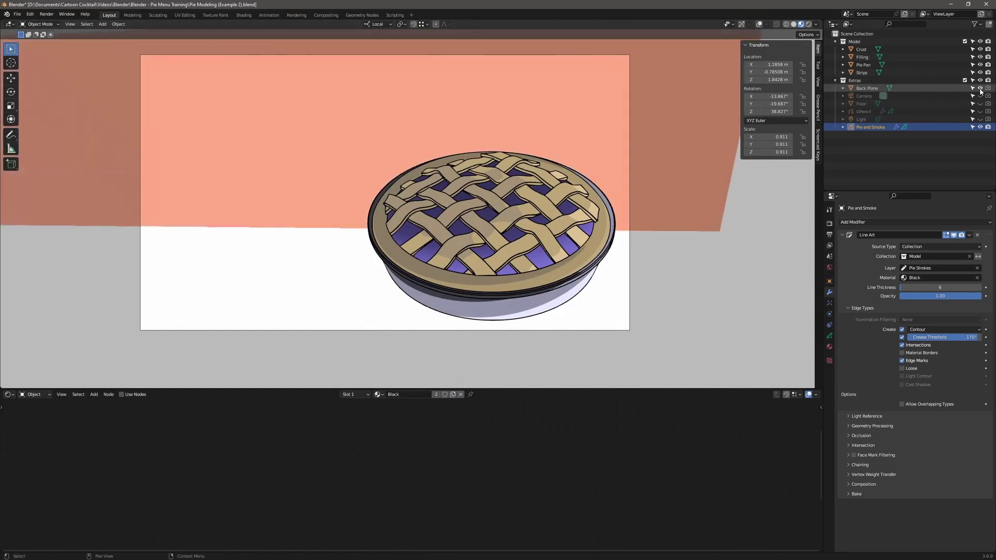
{"action": "scroll", "coordinate": [692, 187], "scroll_direction": "down", "scroll_amount": 3}
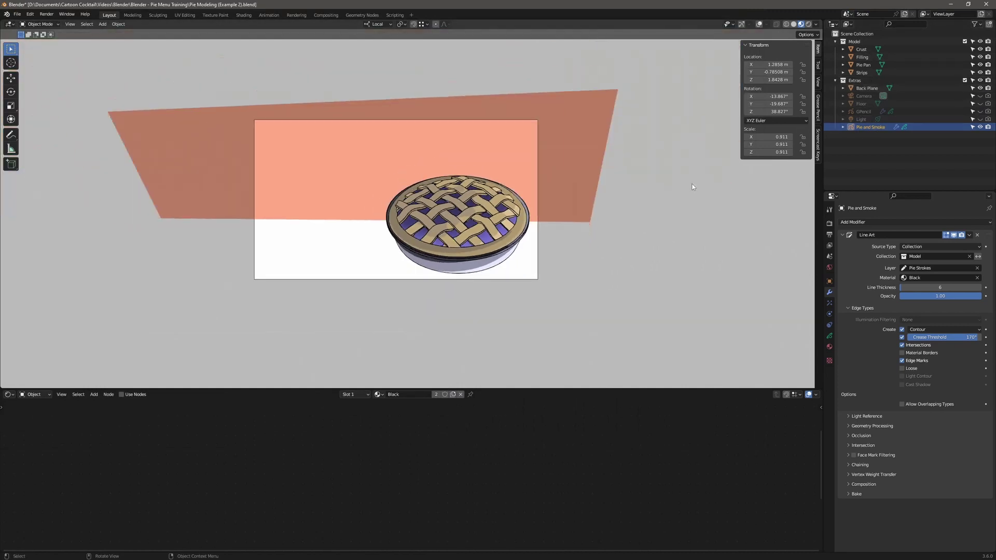
{"action": "middle_click_drag", "start_coordinate": [692, 187], "coordinate": [643, 198]}
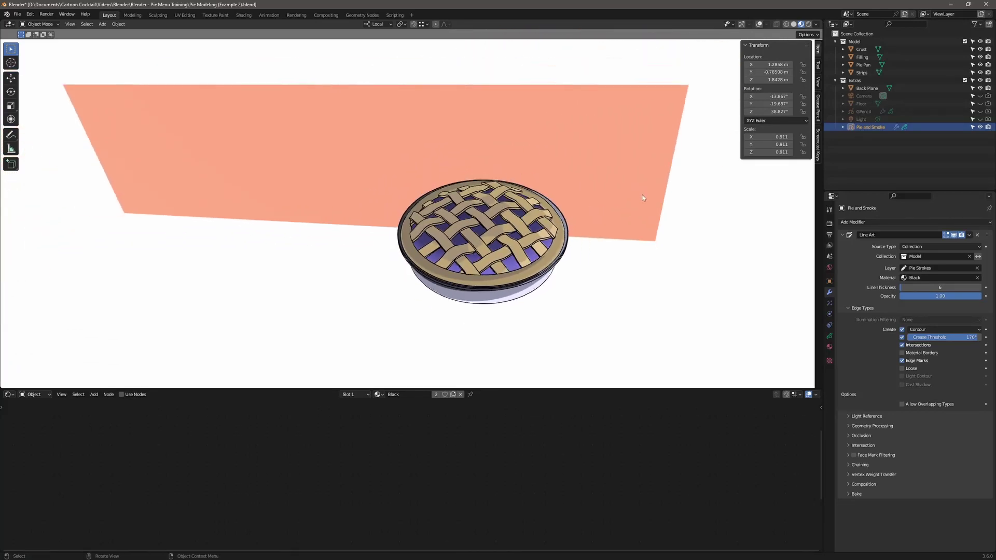
{"action": "scroll", "coordinate": [642, 198], "scroll_direction": "up", "scroll_amount": 2}
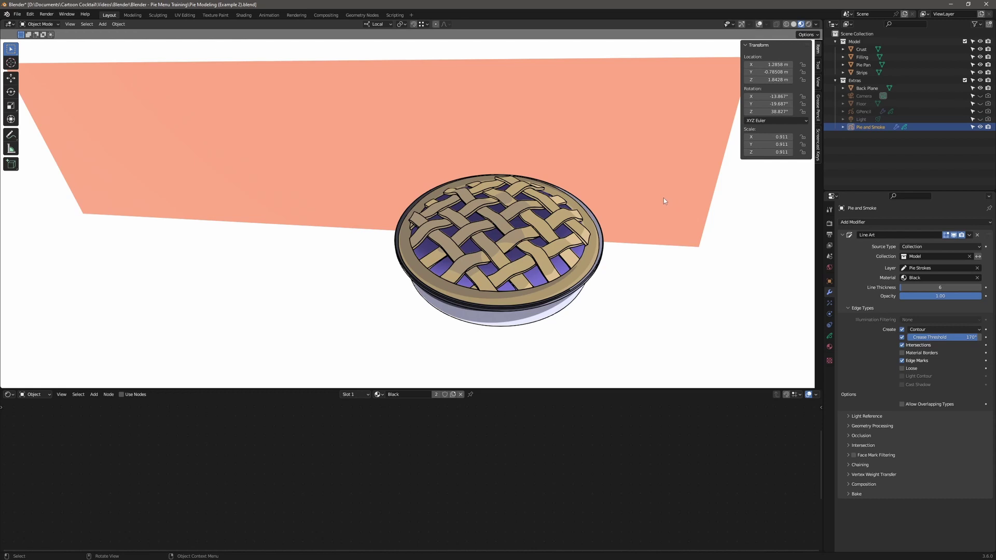
{"action": "left_click", "coordinate": [980, 103]}
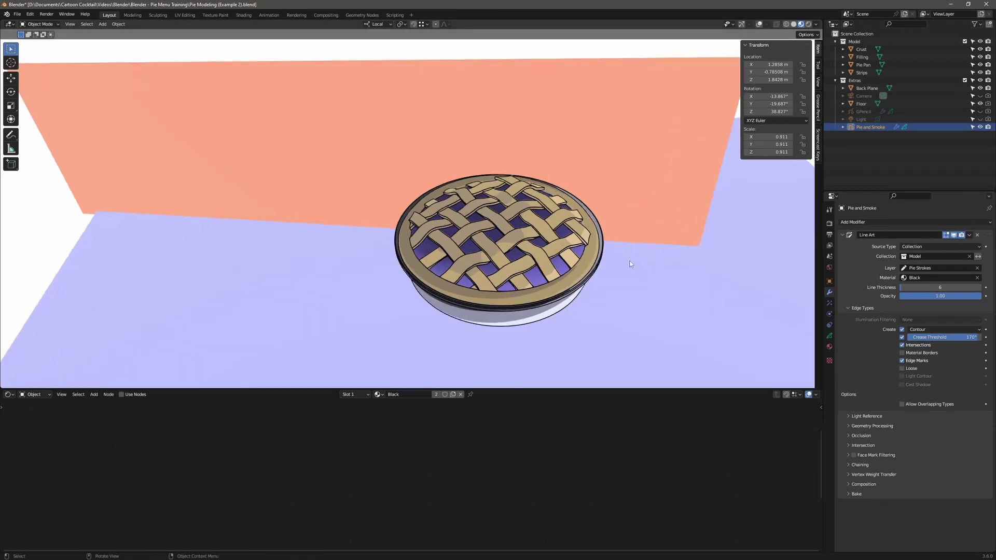
{"action": "middle_click_drag", "start_coordinate": [630, 264], "coordinate": [603, 262]}
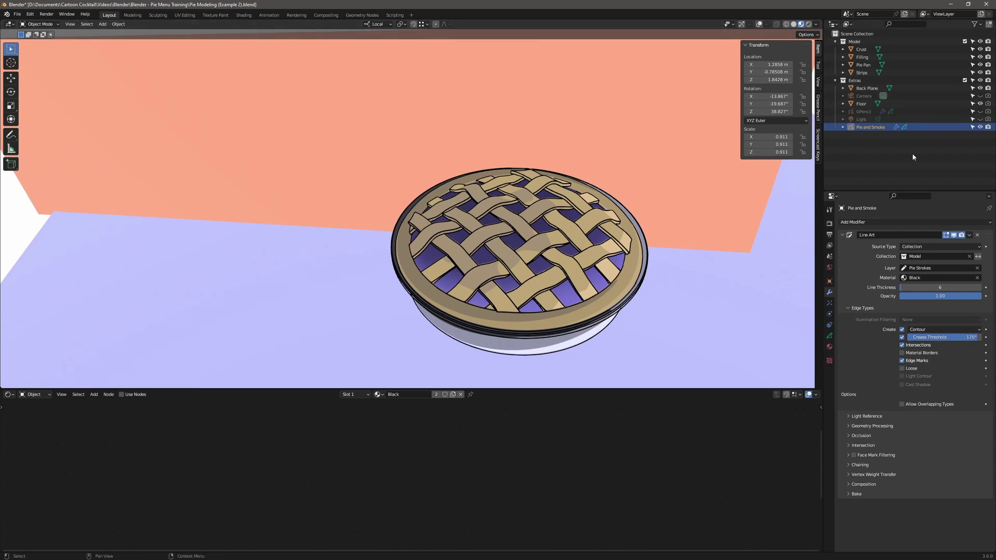
Re-enable the spotlight and view the scene through the camera.
{"action": "left_click", "coordinate": [980, 119]}
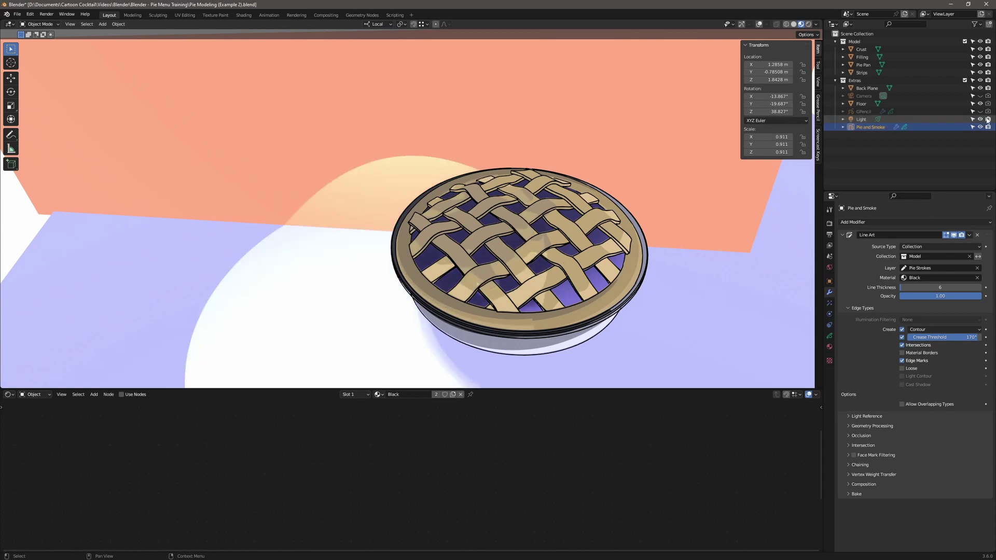
{"action": "scroll", "coordinate": [641, 259], "scroll_direction": "down", "scroll_amount": 4}
{"action": "mouse_move", "coordinate": [640, 258]}
{"action": "middle_mouse_down"}
{"action": "mouse_move", "coordinate": [639, 201]}
{"action": "mouse_move", "coordinate": [642, 270]}
{"action": "middle_mouse_up"}
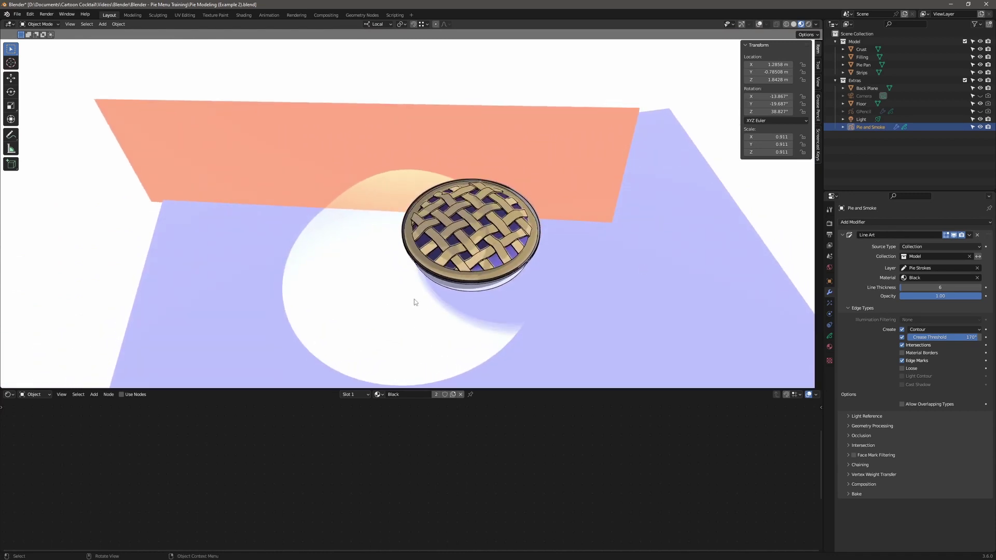
{"action": "key", "text": "KP_0"}
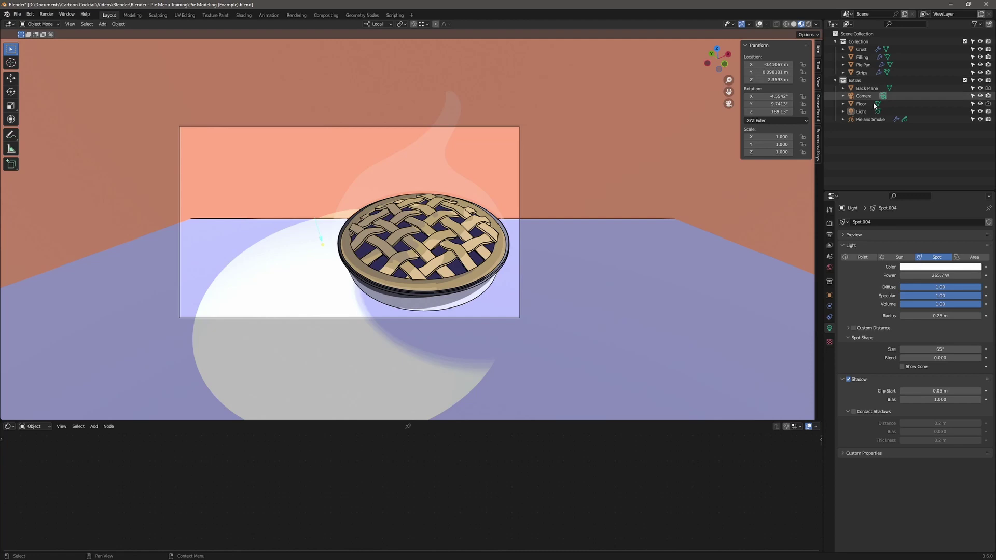
Select Pie and Smoke, make Smoke Mask active, and toggle the Pie layer's outlines.
{"action": "left_click", "coordinate": [867, 120]}
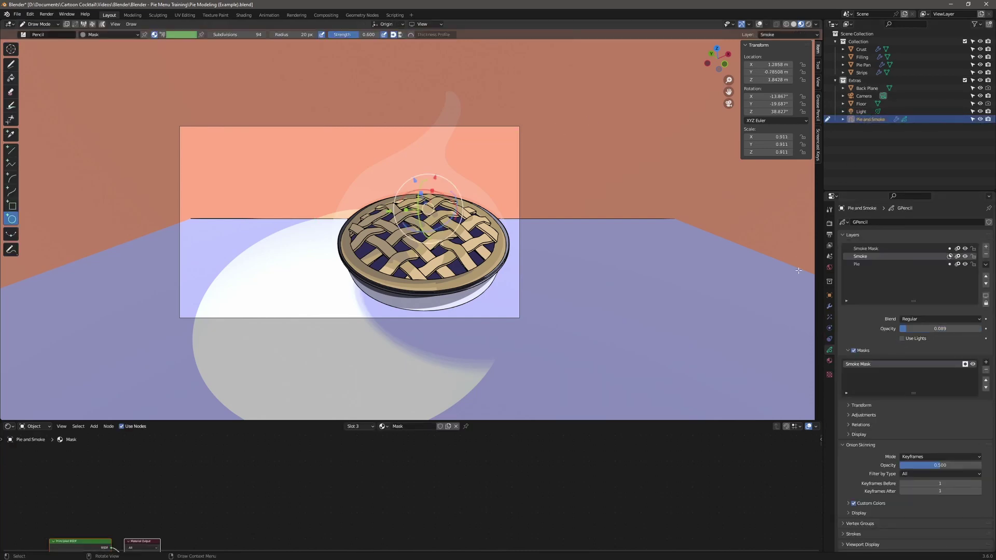
{"action": "left_click", "coordinate": [869, 248]}
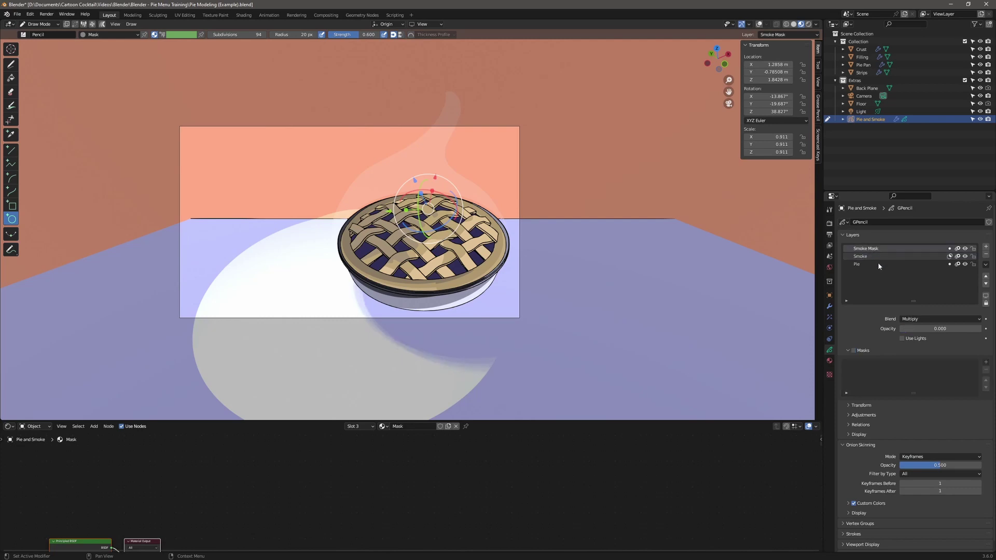
{"action": "left_click", "coordinate": [965, 265]}
{"action": "left_click", "coordinate": [965, 265]}
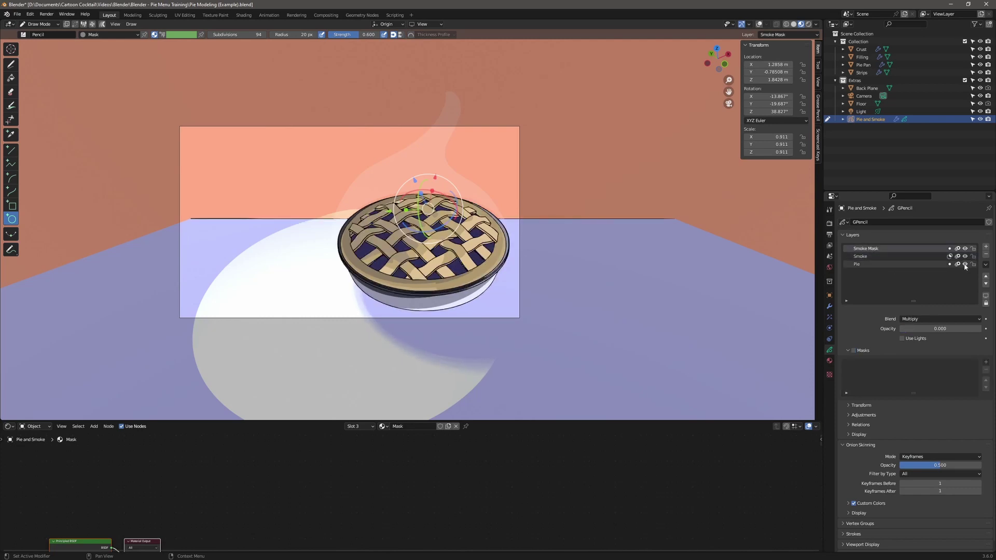
{"action": "left_click", "coordinate": [964, 264]}
{"action": "left_click", "coordinate": [964, 264]}
Make Smoke the active layer, hide Smoke Mask to see its effect, and return to camera view.
{"action": "left_click", "coordinate": [876, 258]}
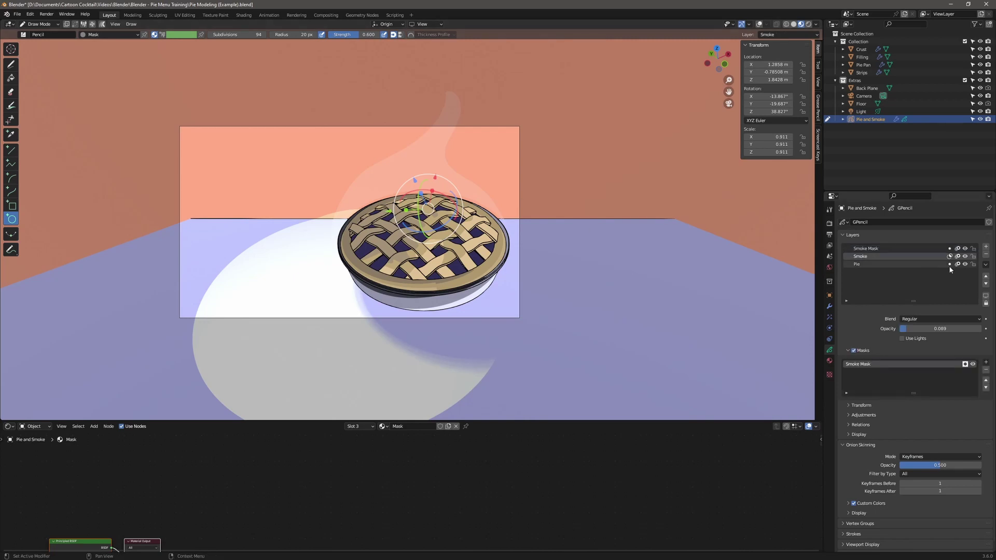
{"action": "left_click", "coordinate": [964, 248]}
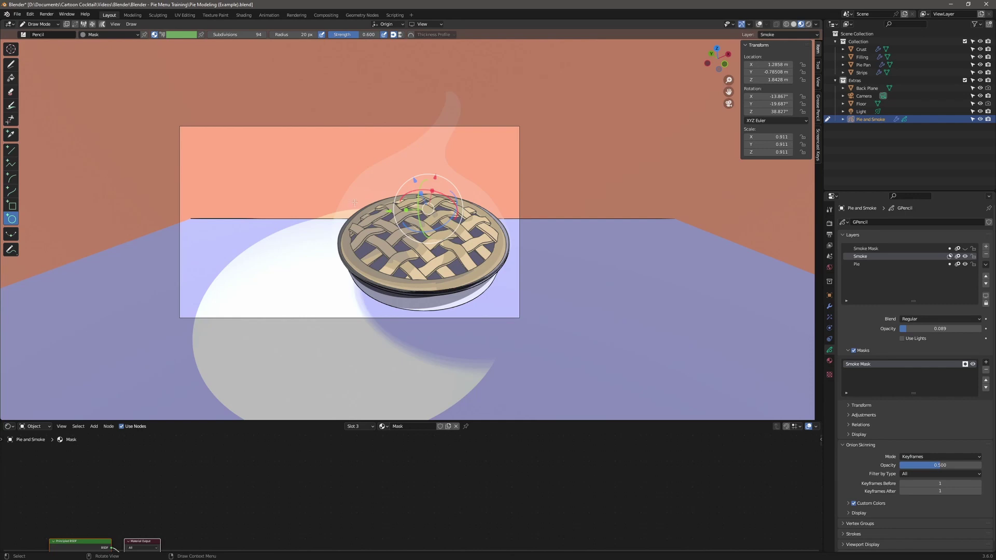
{"action": "left_click", "coordinate": [965, 253]}
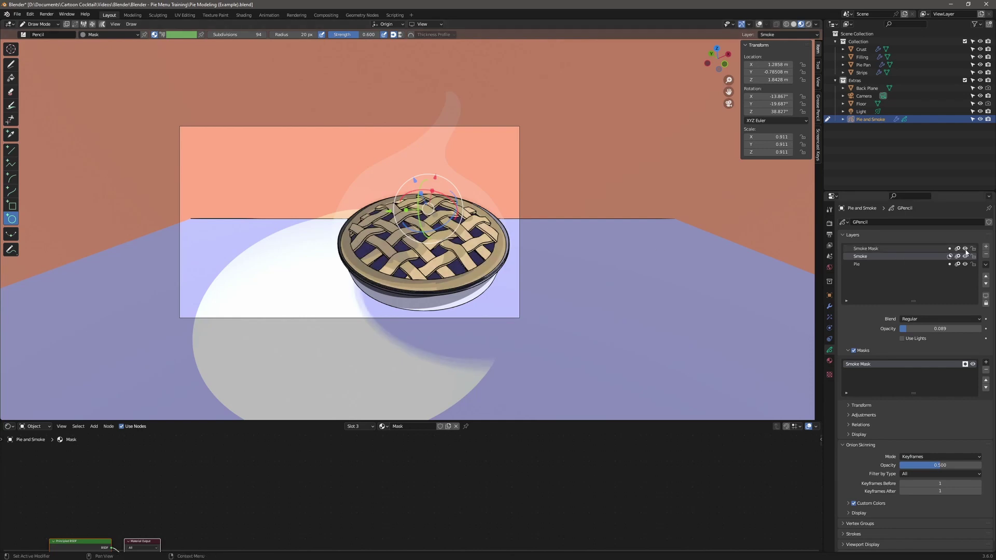
{"action": "scroll", "coordinate": [408, 210], "scroll_direction": "up", "scroll_amount": 7}
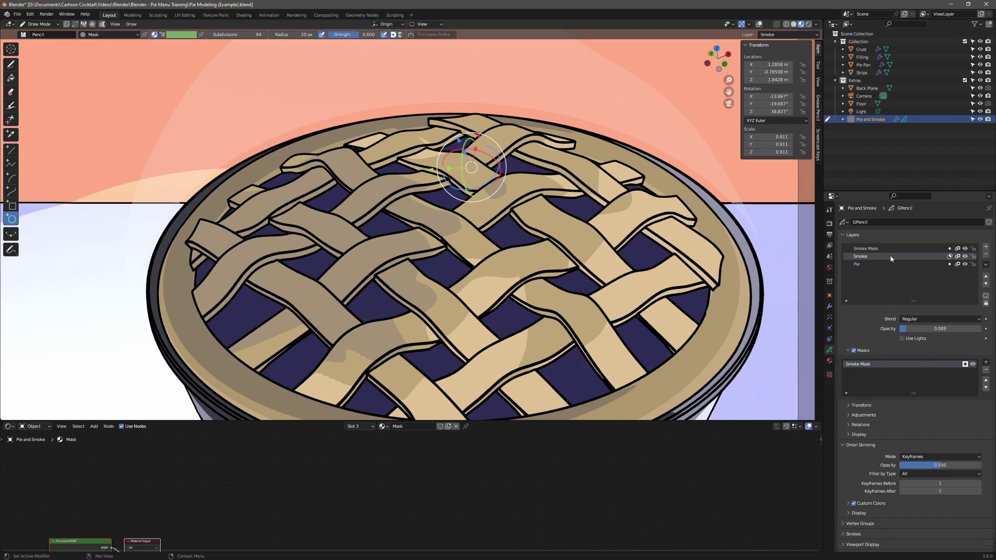
{"action": "key", "text": "KP_0"}
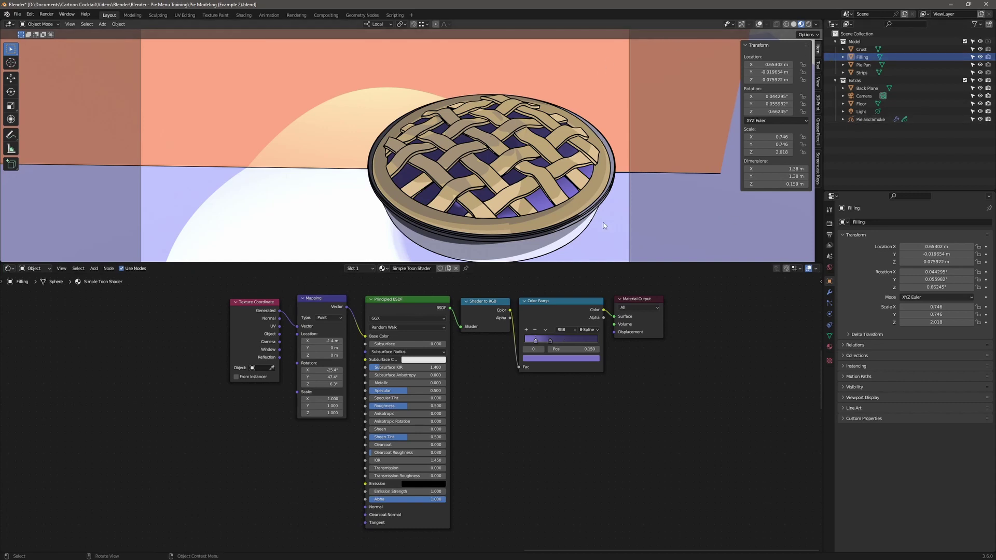
Hide Filling and Pie Pan, toggle the Strips' visibility, and select Strips.
{"action": "left_click", "coordinate": [980, 57]}
{"action": "left_click", "coordinate": [980, 65]}
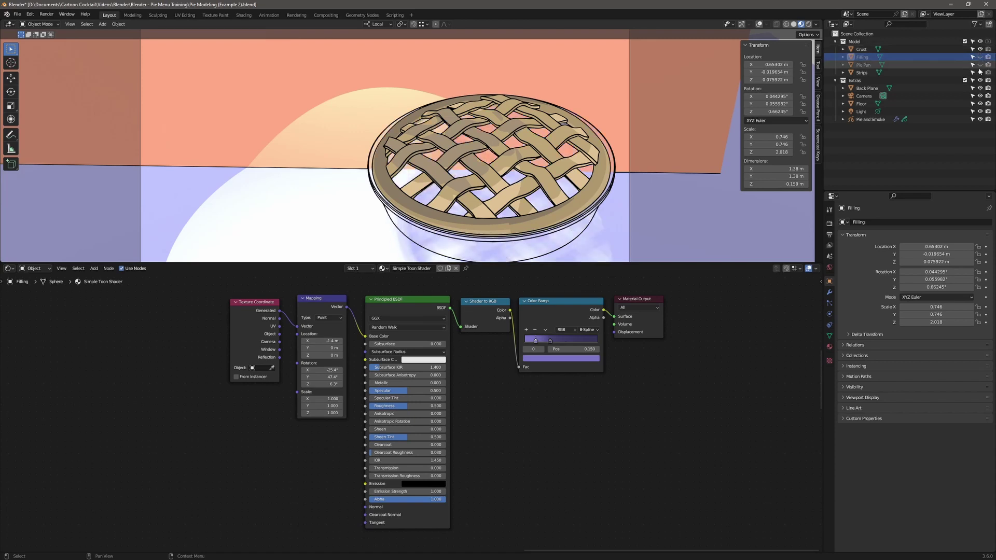
{"action": "left_click", "coordinate": [980, 73]}
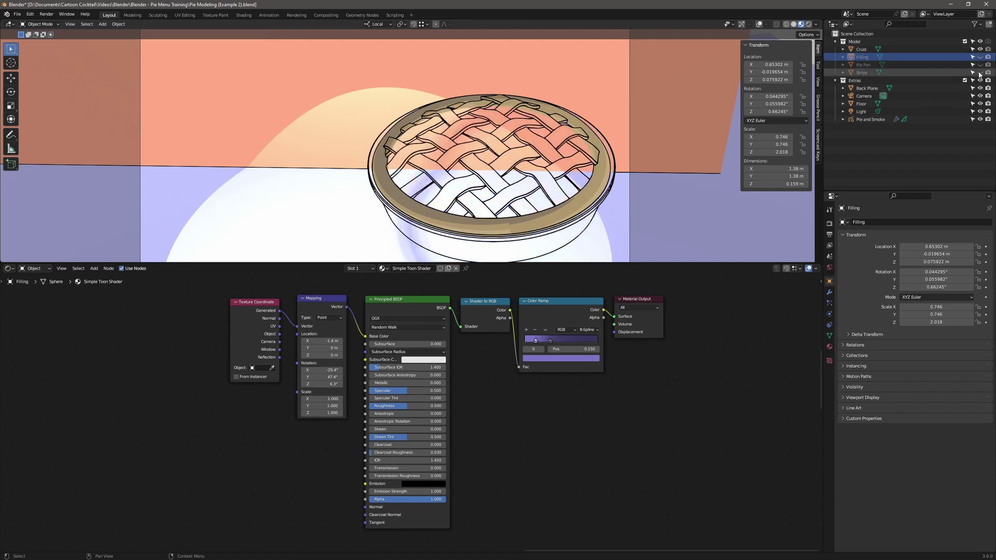
{"action": "left_click", "coordinate": [980, 73]}
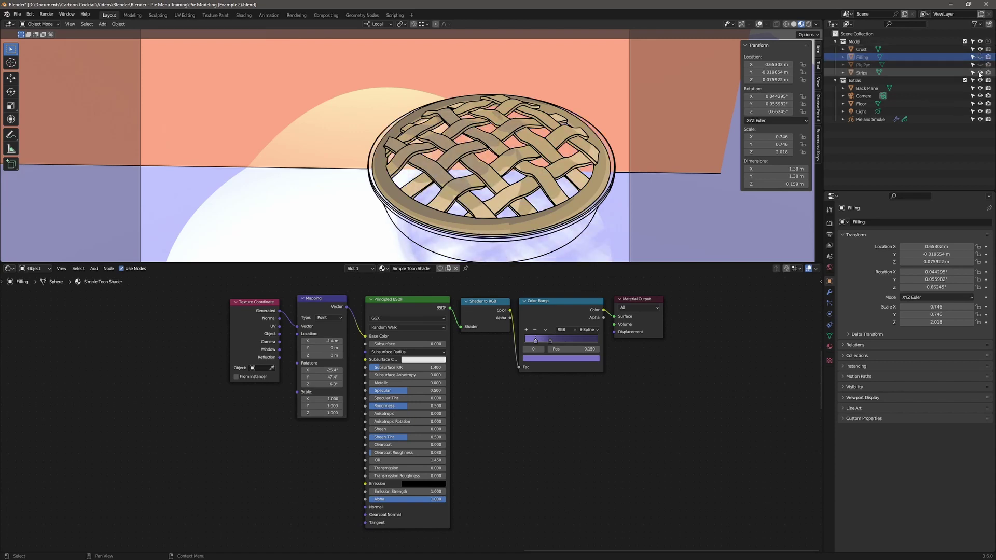
{"action": "left_click", "coordinate": [861, 73]}
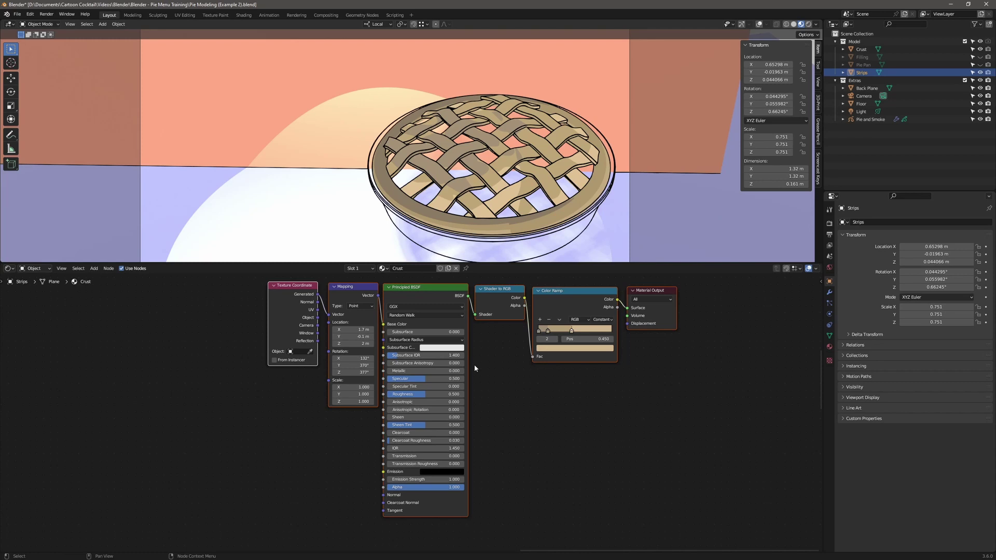
Switch the Light off, on and off again to compare shading.
{"action": "left_click", "coordinate": [980, 111]}
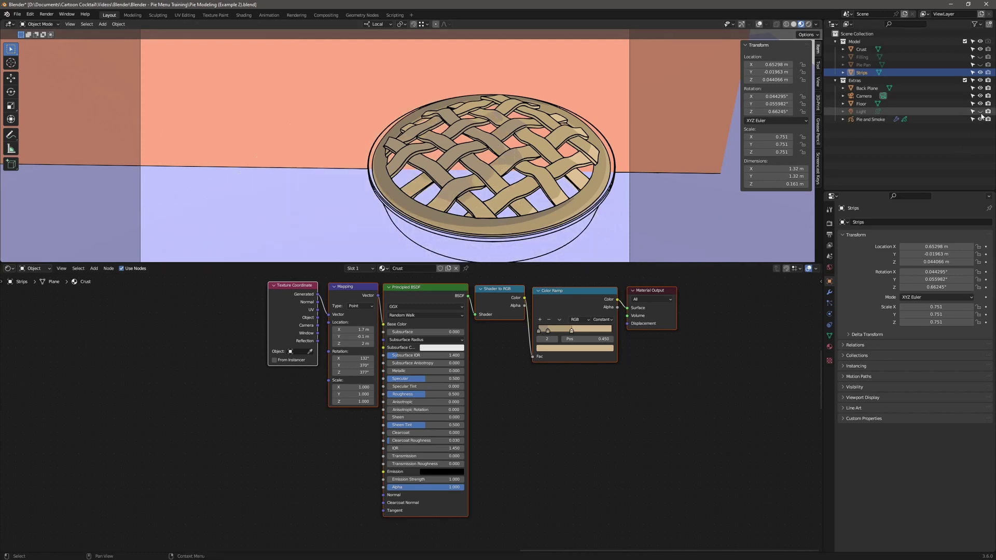
{"action": "left_click", "coordinate": [980, 112]}
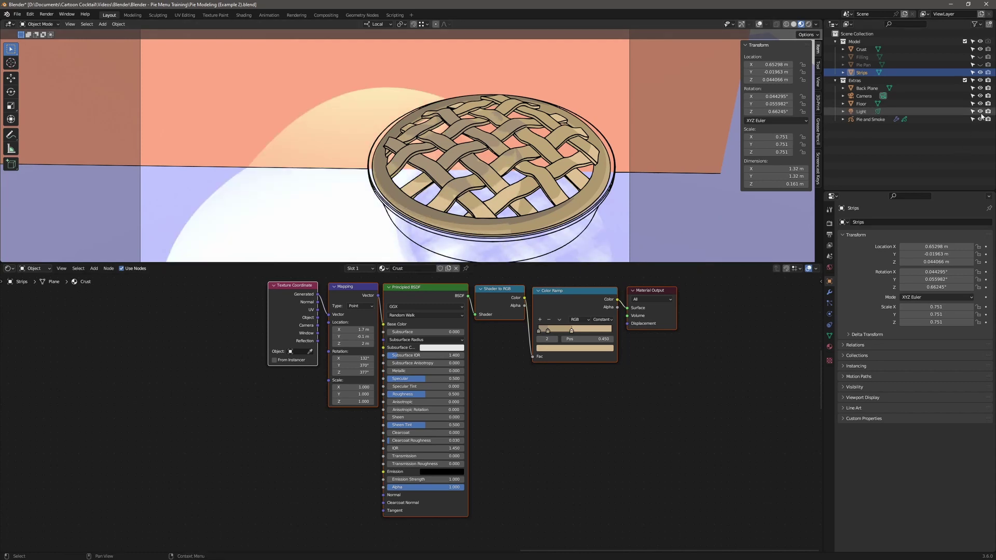
{"action": "left_click", "coordinate": [980, 111]}
Turn the light back on, zoom the node editor, and slide the third ramp stop to 0.641.
{"action": "left_click", "coordinate": [980, 112]}
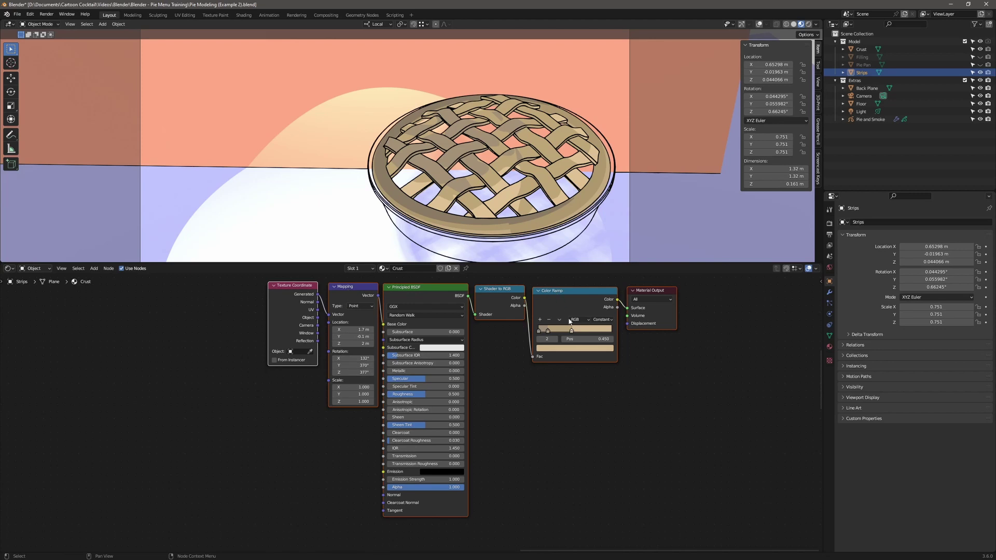
{"action": "scroll", "coordinate": [544, 405], "scroll_direction": "up", "scroll_amount": 2}
{"action": "middle_click_drag", "start_coordinate": [535, 417], "coordinate": [529, 493]}
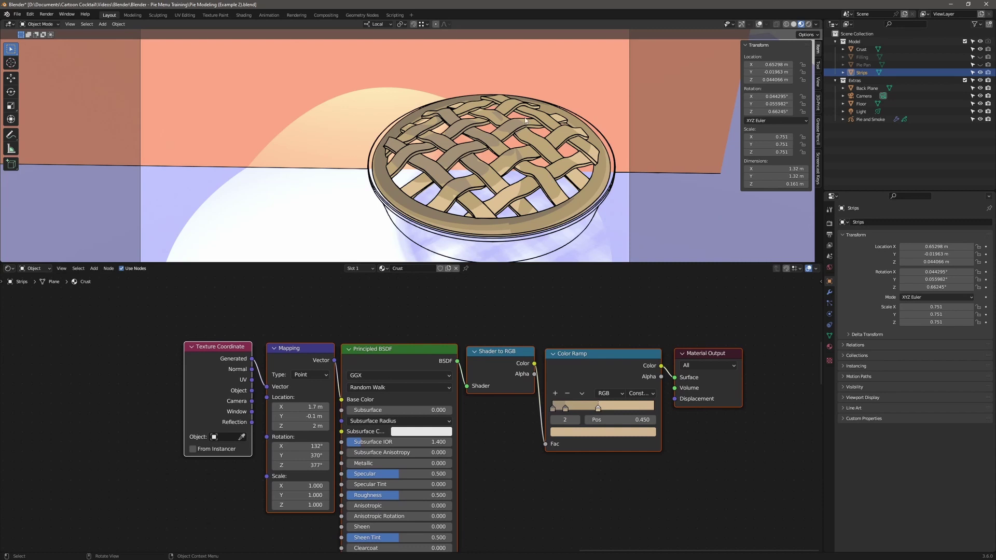
{"action": "mouse_move", "coordinate": [598, 409]}
{"action": "left_mouse_down"}
{"action": "mouse_move", "coordinate": [626, 409]}
{"action": "mouse_move", "coordinate": [567, 412]}
{"action": "mouse_move", "coordinate": [585, 415]}
{"action": "left_mouse_up"}
Move the first ramp stop to 0.082 and the second to about 0.318.
{"action": "key", "text": "g"}
{"action": "left_click", "coordinate": [570, 408]}
{"action": "key", "text": "g"}
{"action": "left_click", "coordinate": [591, 411]}
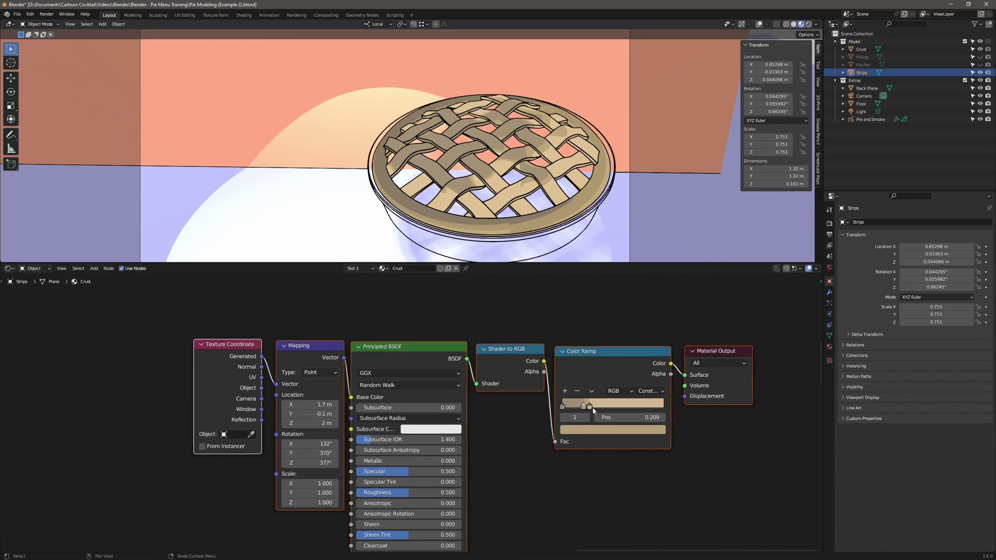
{"action": "key", "text": "g"}
{"action": "left_click", "coordinate": [598, 410]}
{"action": "left_click_drag", "start_coordinate": [598, 410], "coordinate": [599, 409]}
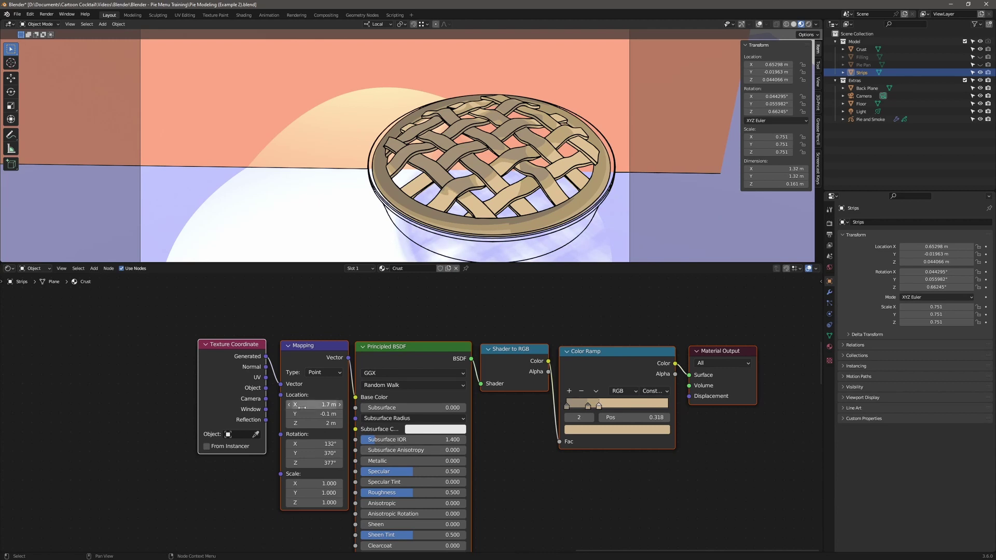
Set Crust Mapping Location X to 2.1, Location Z to 1.5 m and Rotation X to 149°.
{"action": "left_click_drag", "start_coordinate": [302, 406], "coordinate": [315, 406]}
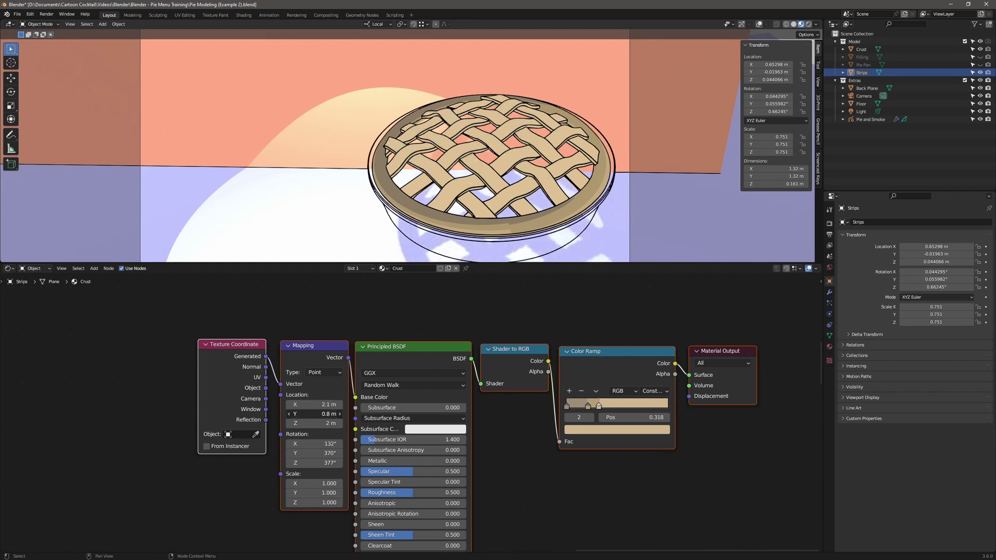
{"action": "left_click", "coordinate": [313, 423]}
{"action": "type", "text": "1.5"}
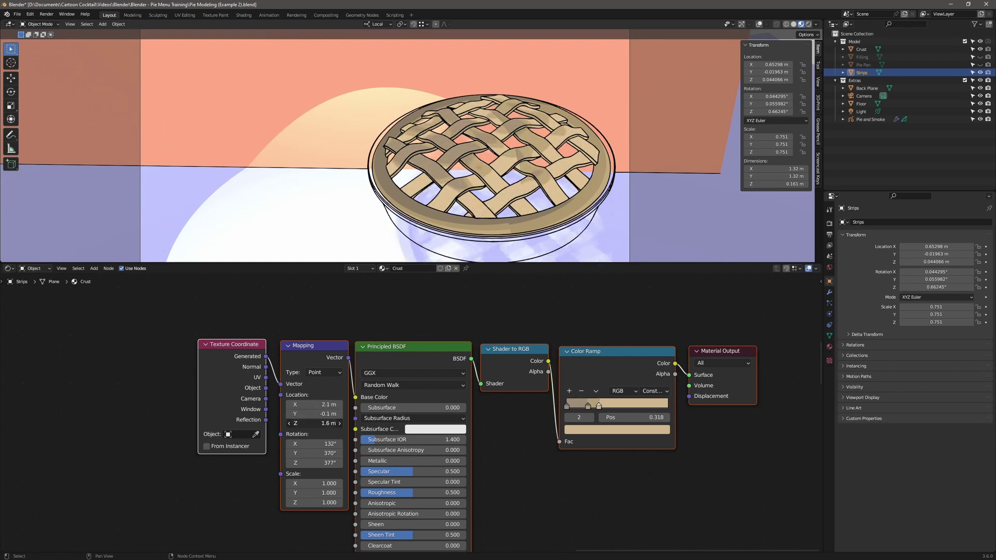
{"action": "key", "text": "Return"}
{"action": "left_click_drag", "start_coordinate": [324, 442], "coordinate": [333, 442]}
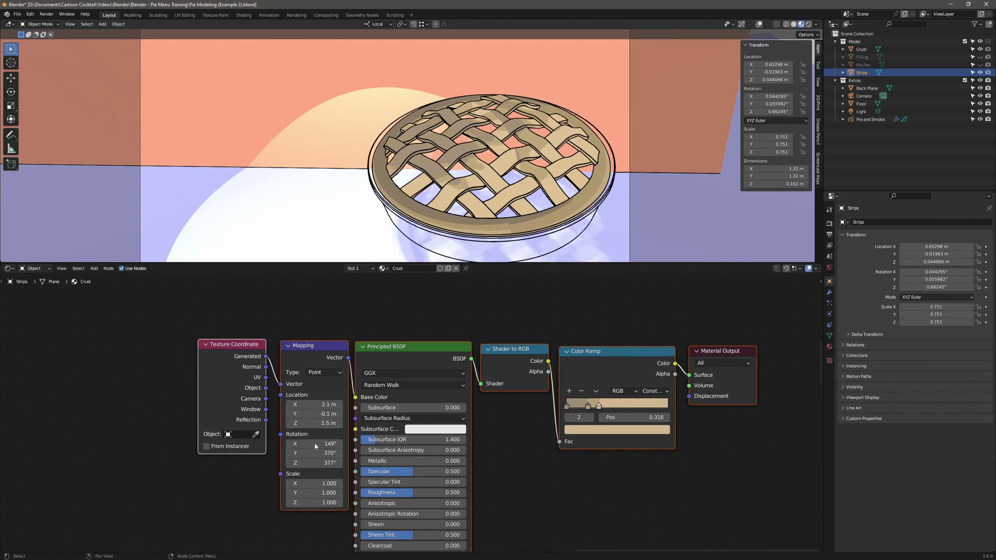
{"action": "mouse_move", "coordinate": [313, 444]}
{"action": "left_mouse_down"}
{"action": "mouse_move", "coordinate": [332, 444]}
{"action": "mouse_move", "coordinate": [311, 464]}
{"action": "mouse_move", "coordinate": [332, 484]}
{"action": "mouse_move", "coordinate": [308, 483]}
{"action": "left_mouse_up"}
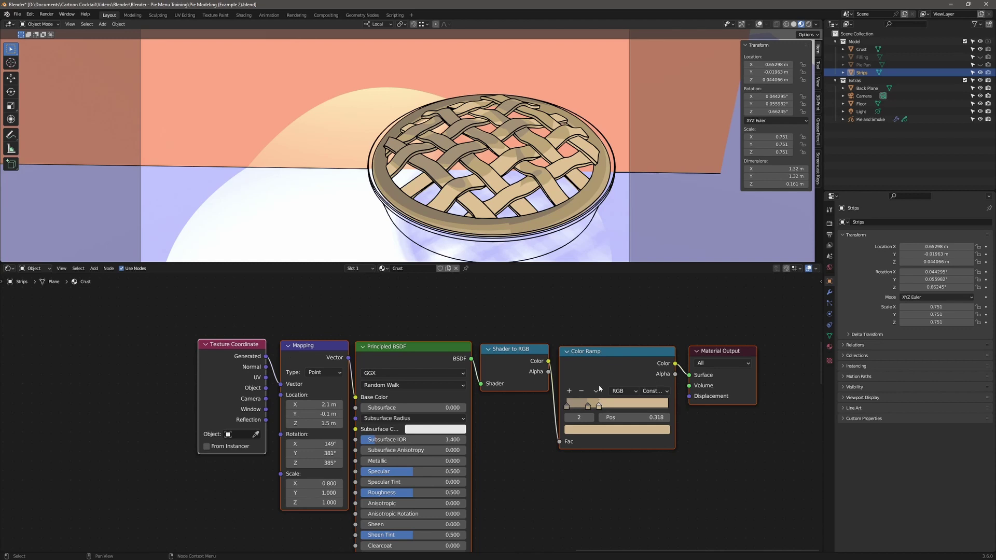
Make the Crust Color Ramp's final band colour mint green.
{"action": "left_click", "coordinate": [601, 430]}
{"action": "left_click", "coordinate": [617, 308]}
{"action": "left_click_drag", "start_coordinate": [622, 310], "coordinate": [599, 305]}
{"action": "scroll", "coordinate": [710, 475], "scroll_direction": "down", "scroll_amount": 1}
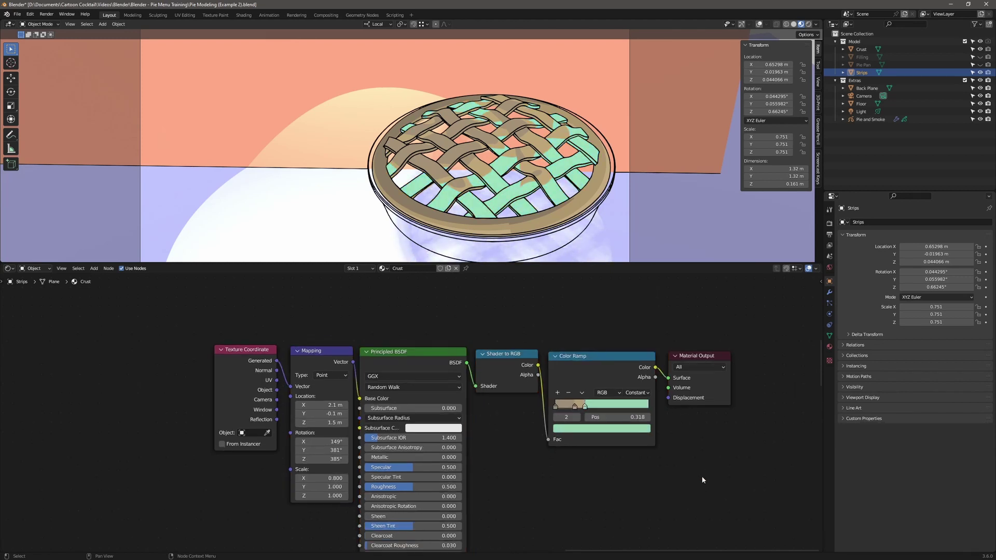